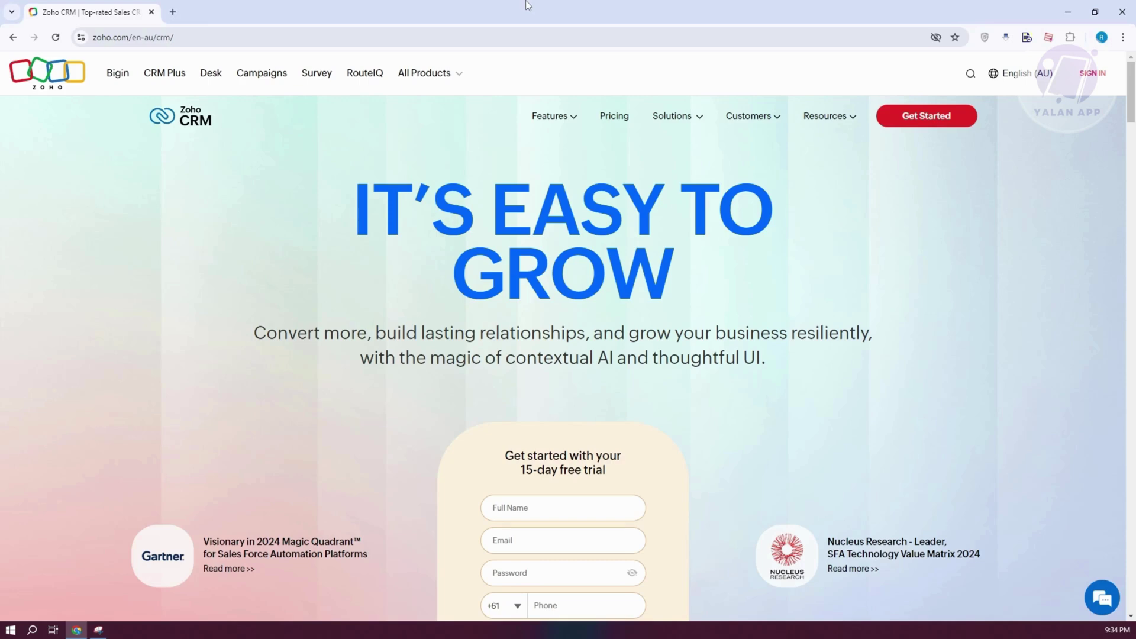
# Step: Go from zoho.com to the Zoho CRM product page and bring up the Solutions menu
pyautogui.click(68, 80)
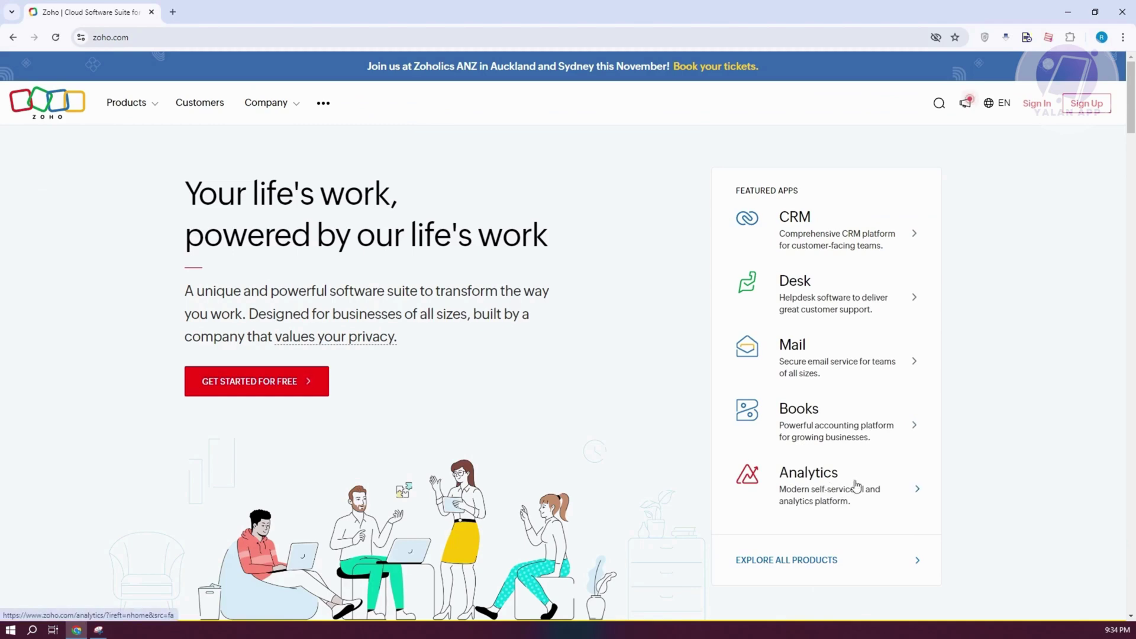
pyautogui.click(786, 227)
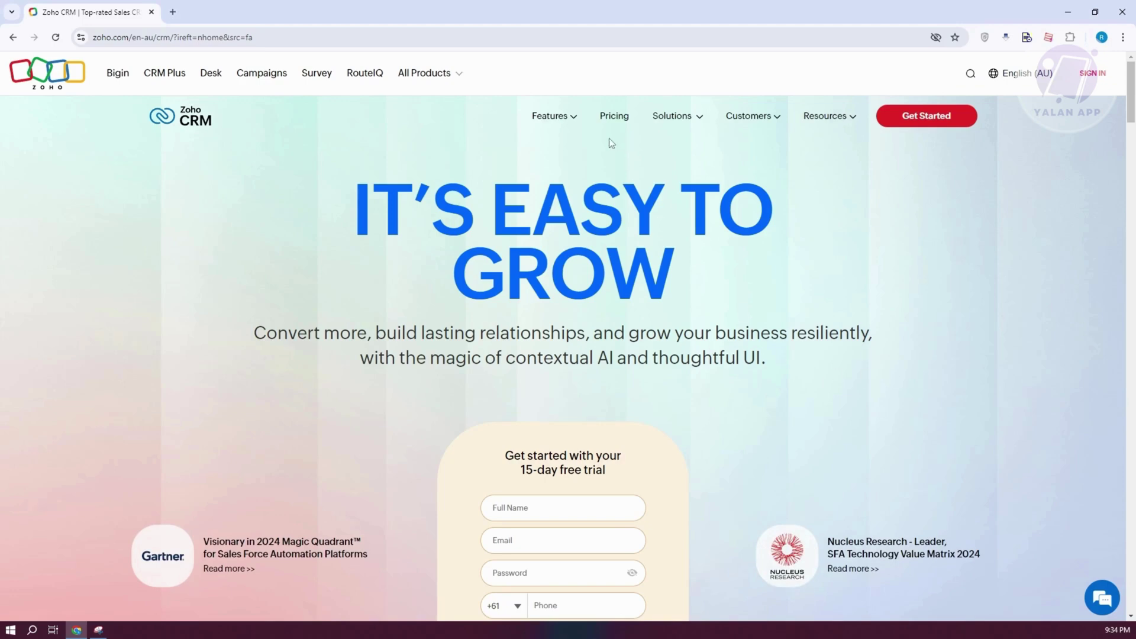
pyautogui.moveTo(693, 122)
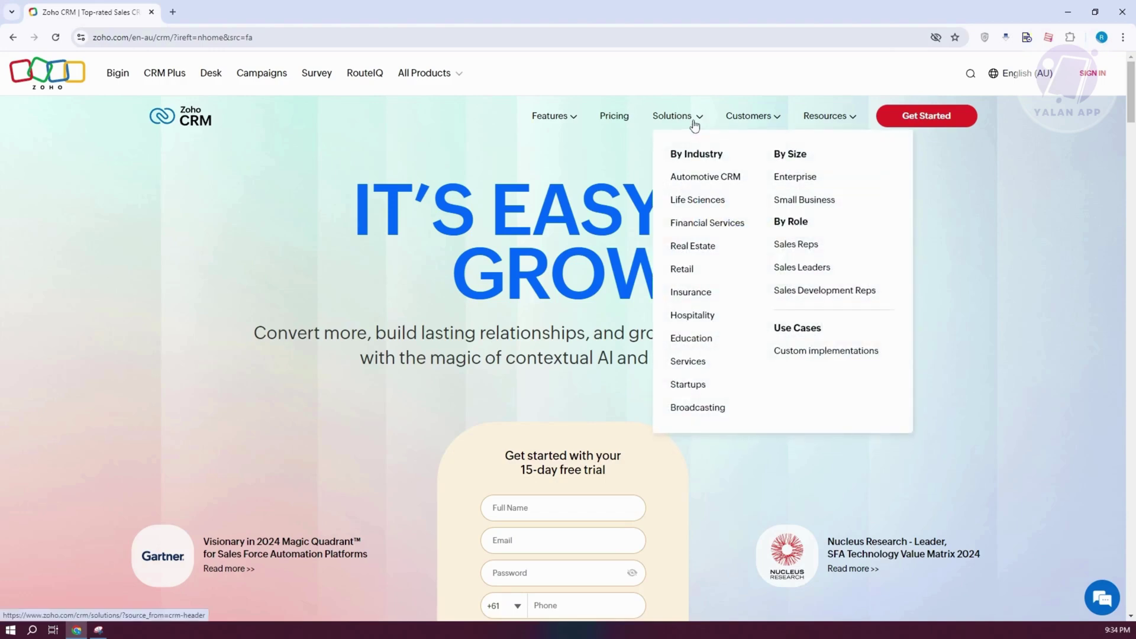
# Step: Browse the Real Estate CRM solution page, then go to the Pricing page
pyautogui.click(692, 247)
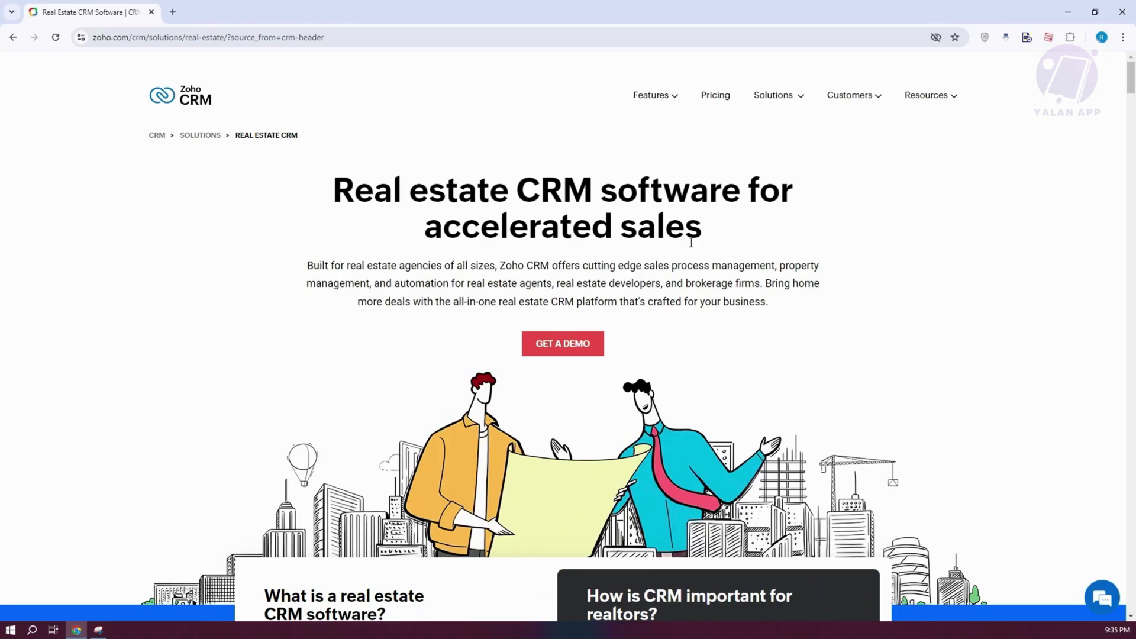
pyautogui.scroll(-8, 680, 429)
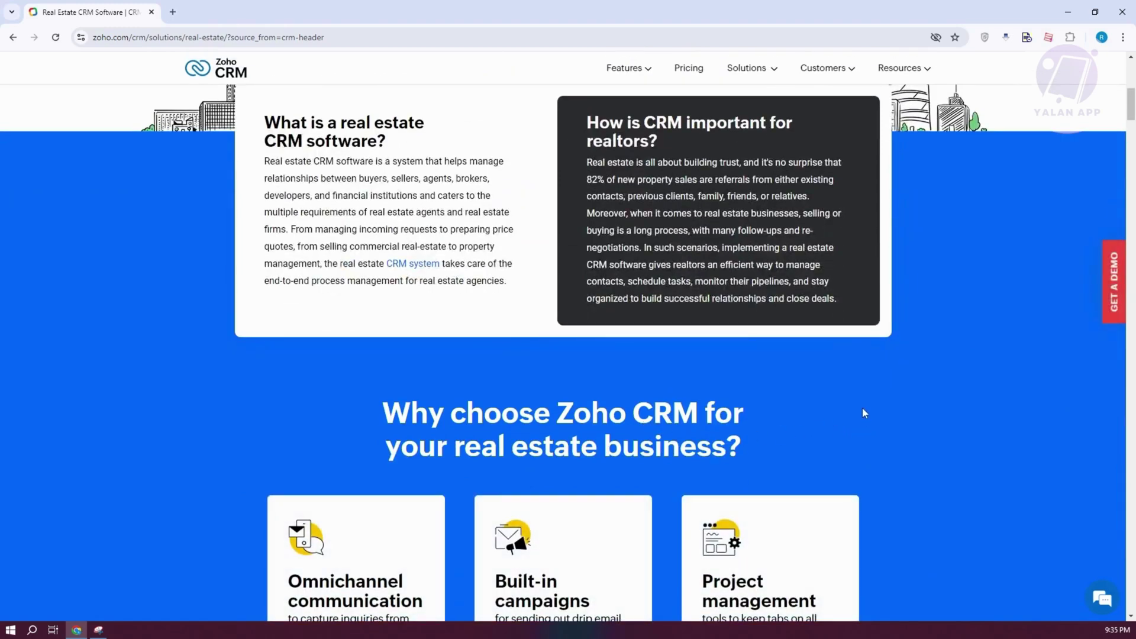
pyautogui.scroll(-11, 863, 412)
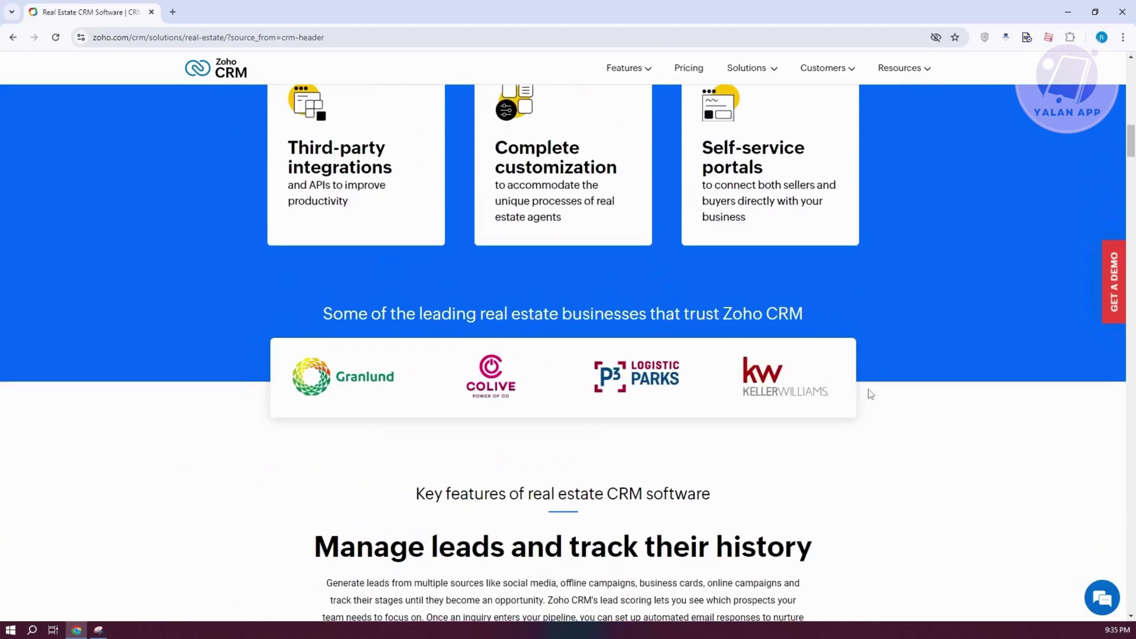
pyautogui.scroll(-1, 899, 429)
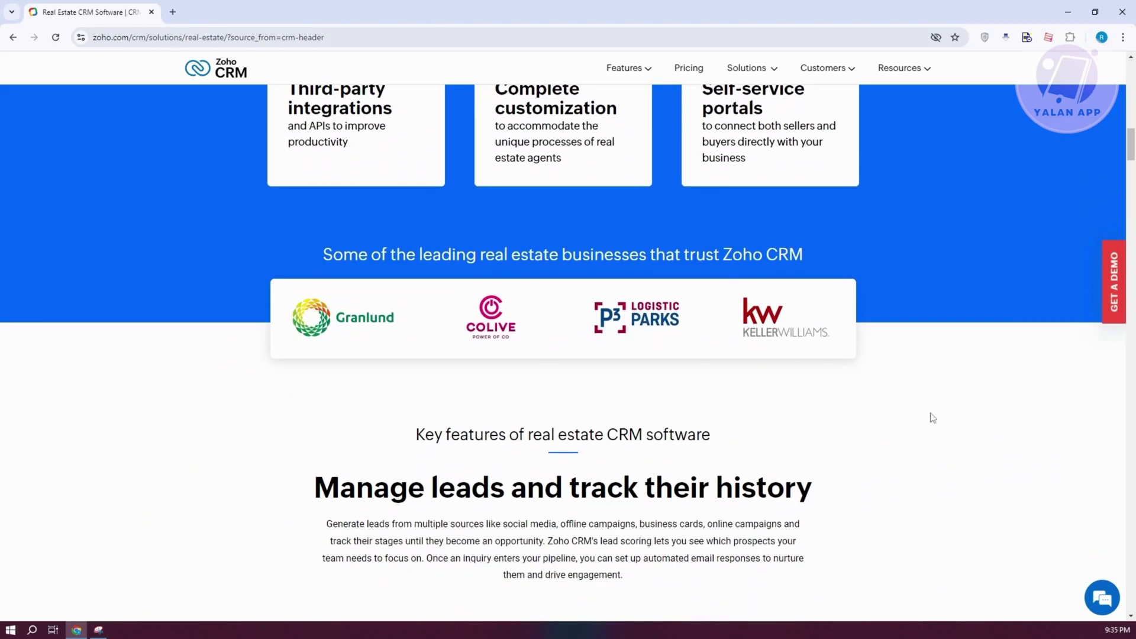
pyautogui.scroll(-6, 928, 418)
pyautogui.scroll(-10, 951, 432)
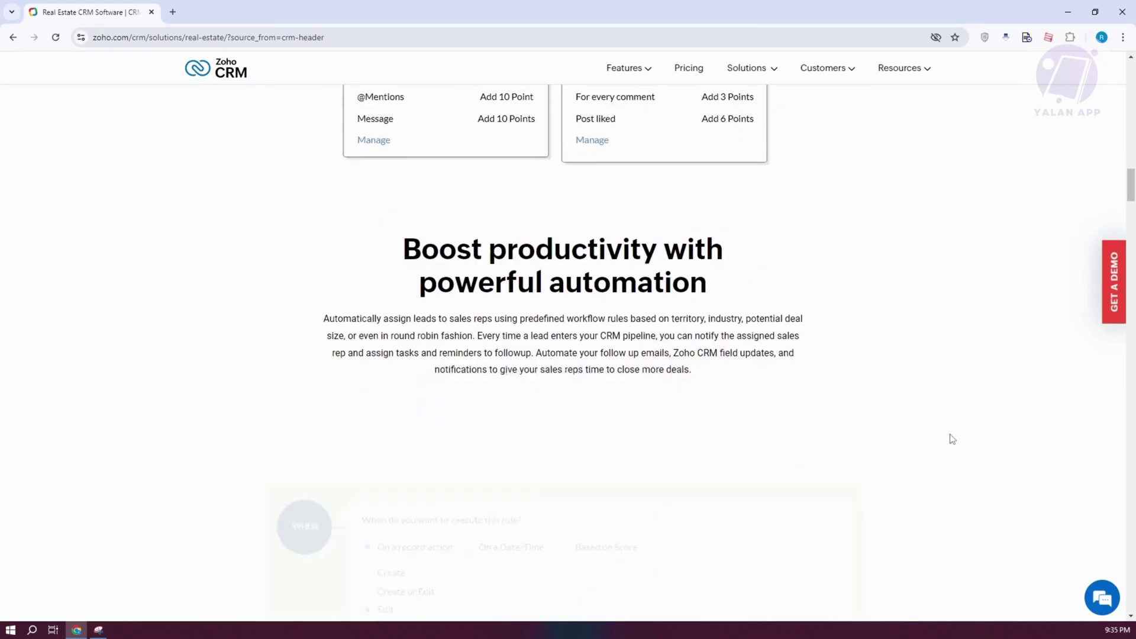
pyautogui.scroll(-6, 945, 444)
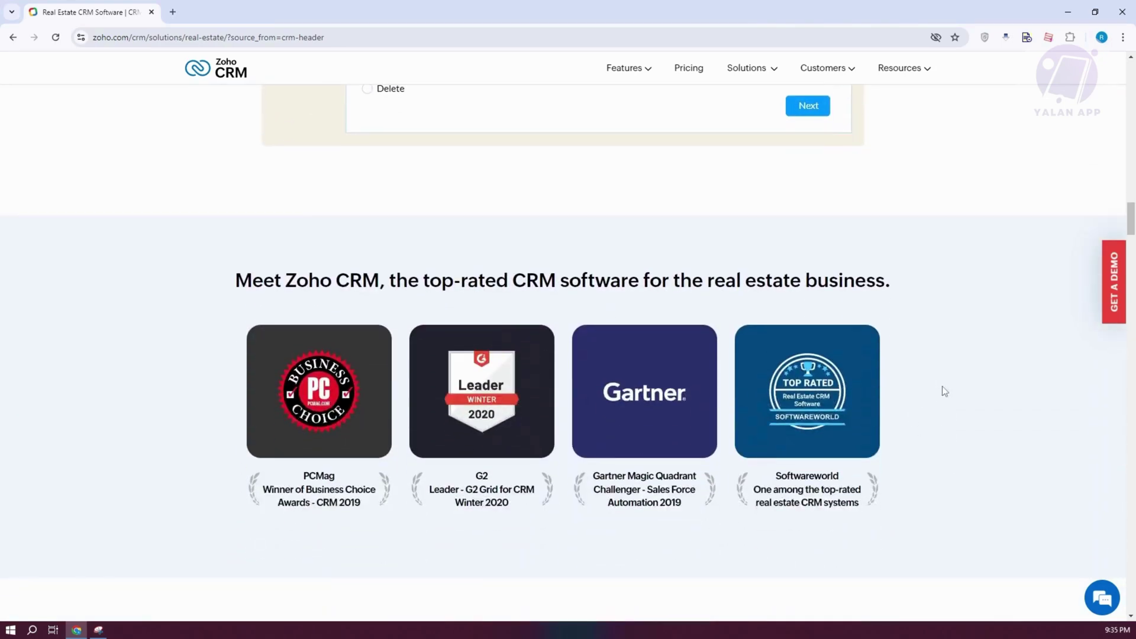
pyautogui.scroll(20, 945, 391)
pyautogui.scroll(10, 943, 369)
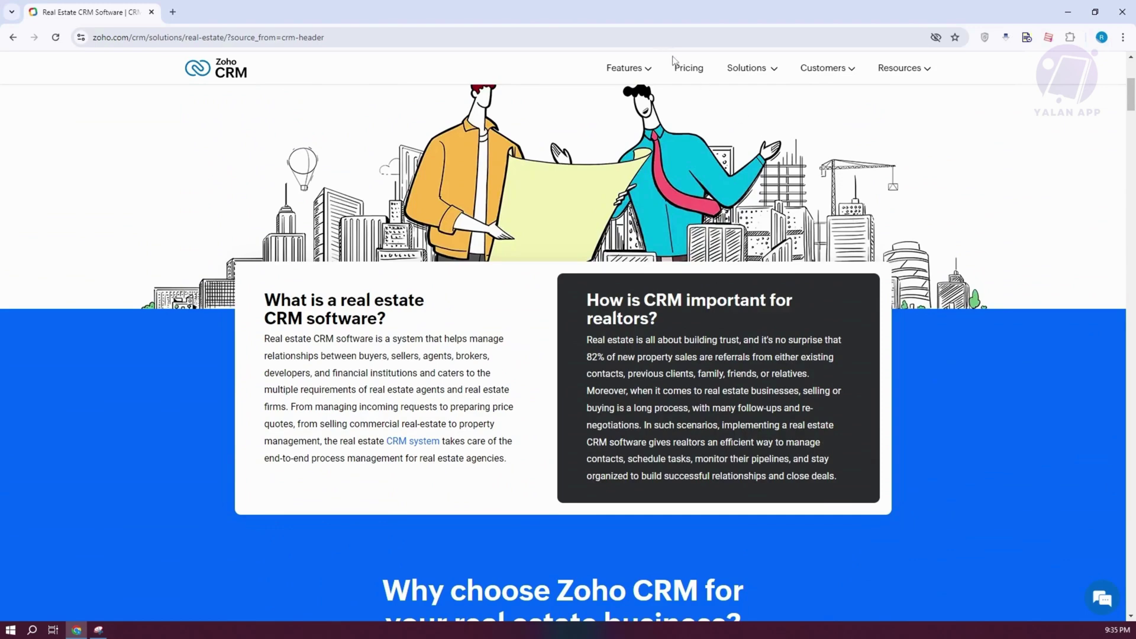
pyautogui.click(688, 68)
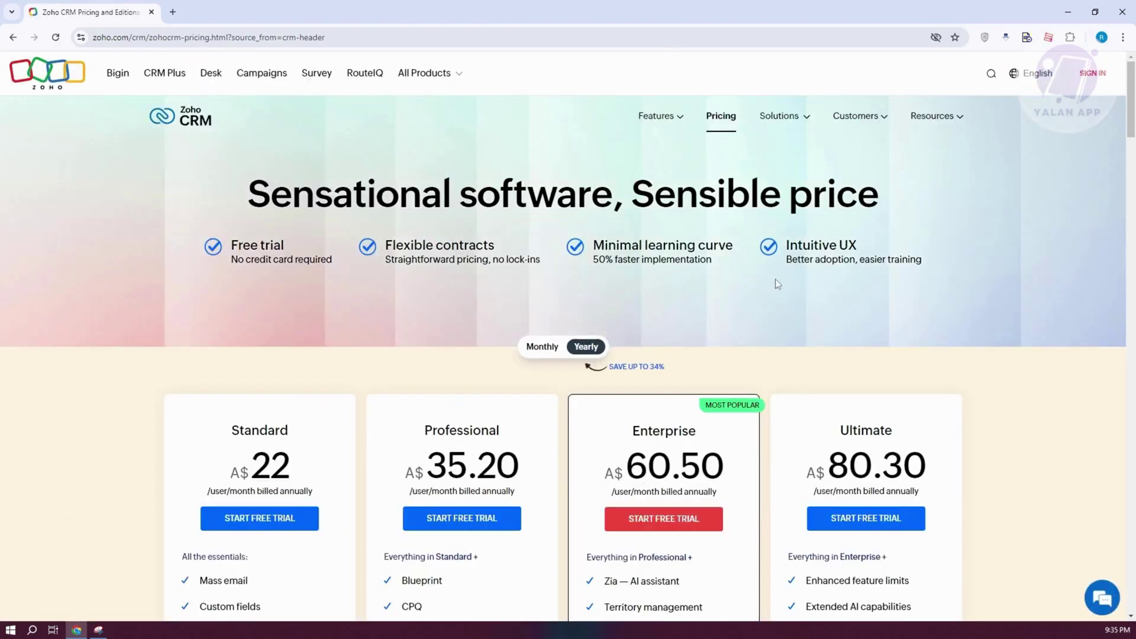
# Step: Compare the plan pricing cards and start the Standard plan's 15-day free trial
pyautogui.scroll(-4, 780, 280)
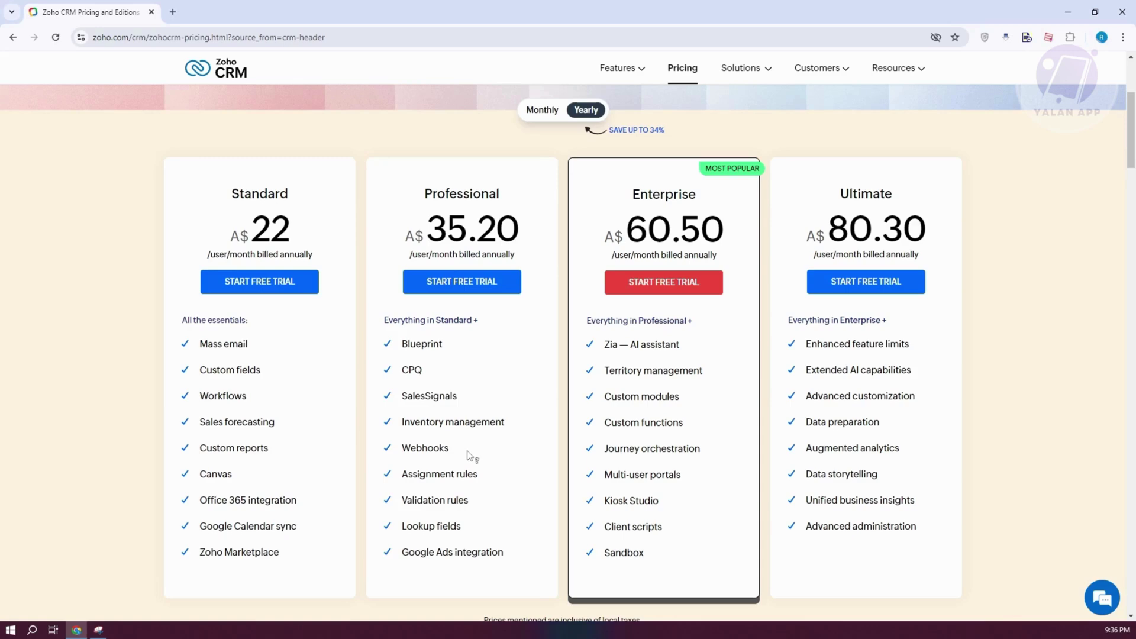
pyautogui.scroll(4, 496, 400)
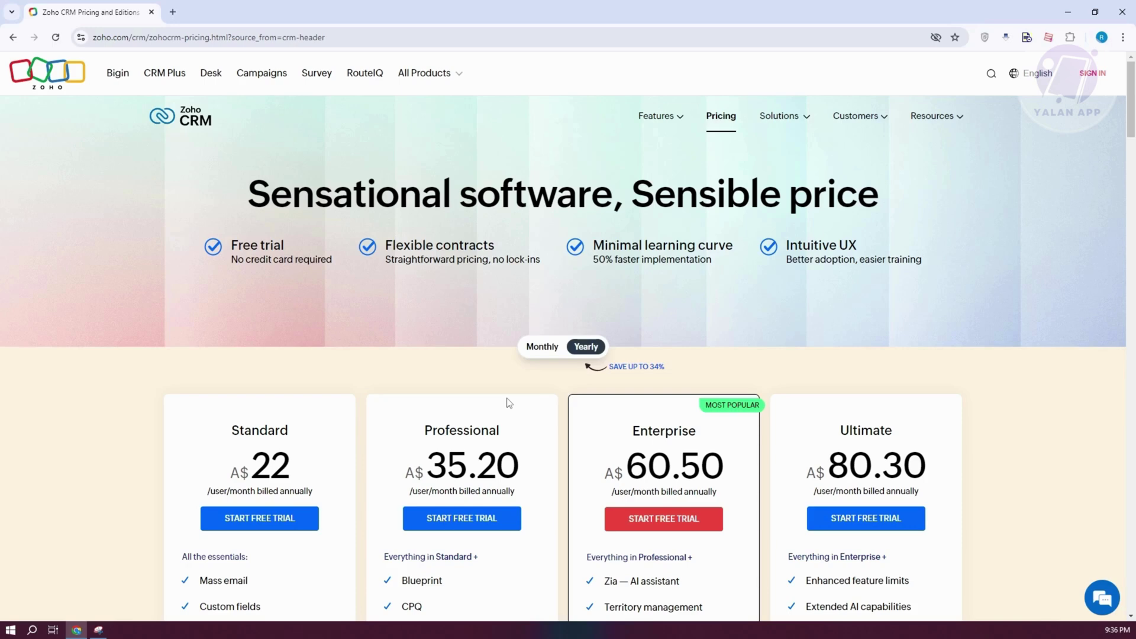
pyautogui.scroll(-1, 320, 349)
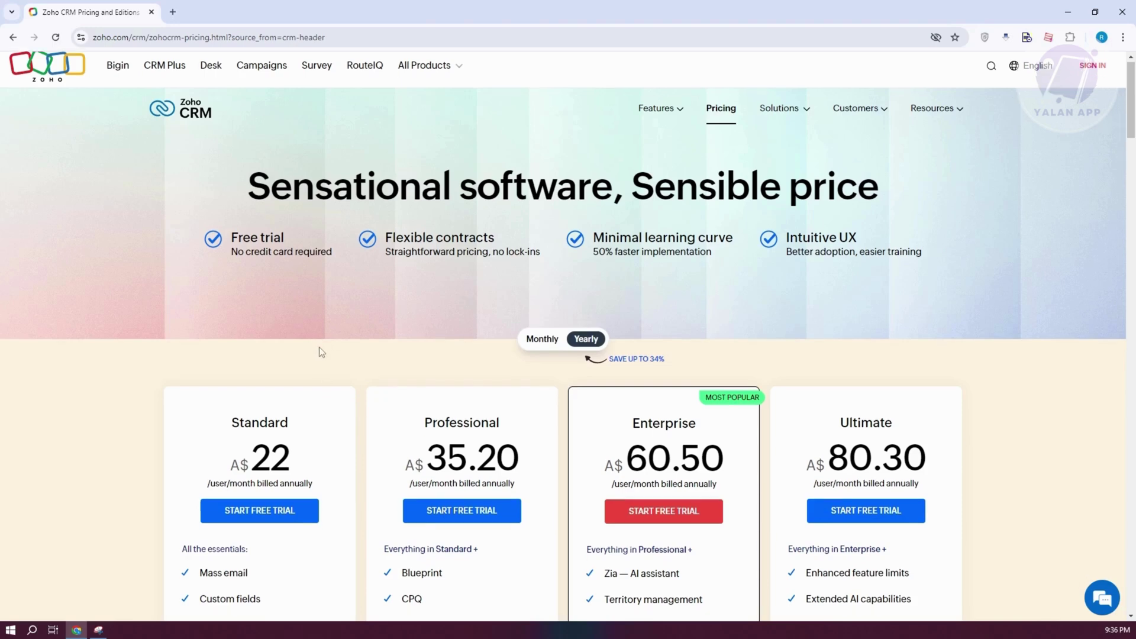
pyautogui.click(268, 464)
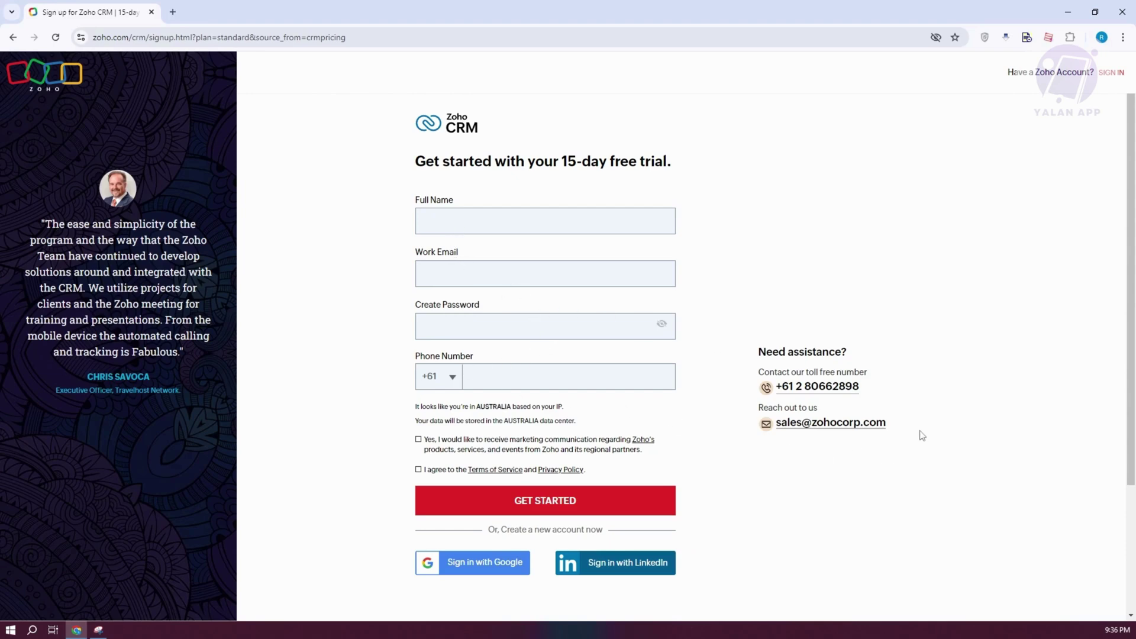
# Step: Review the signup form and sales contact details, then choose Sign in with Google
pyautogui.scroll(-2, 919, 438)
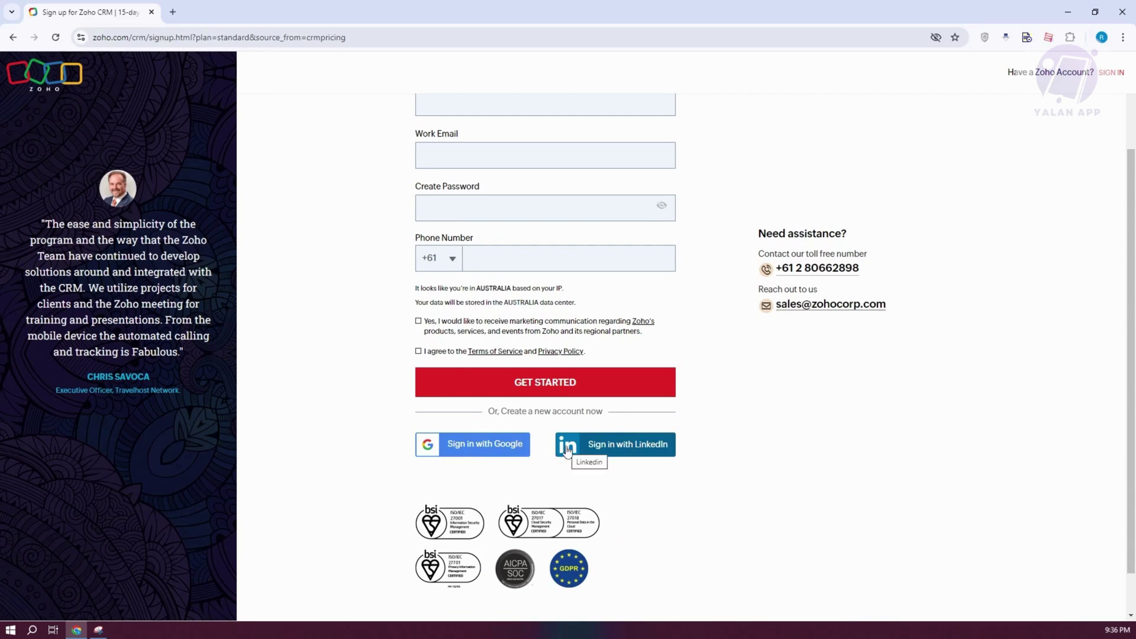
pyautogui.scroll(2, 704, 367)
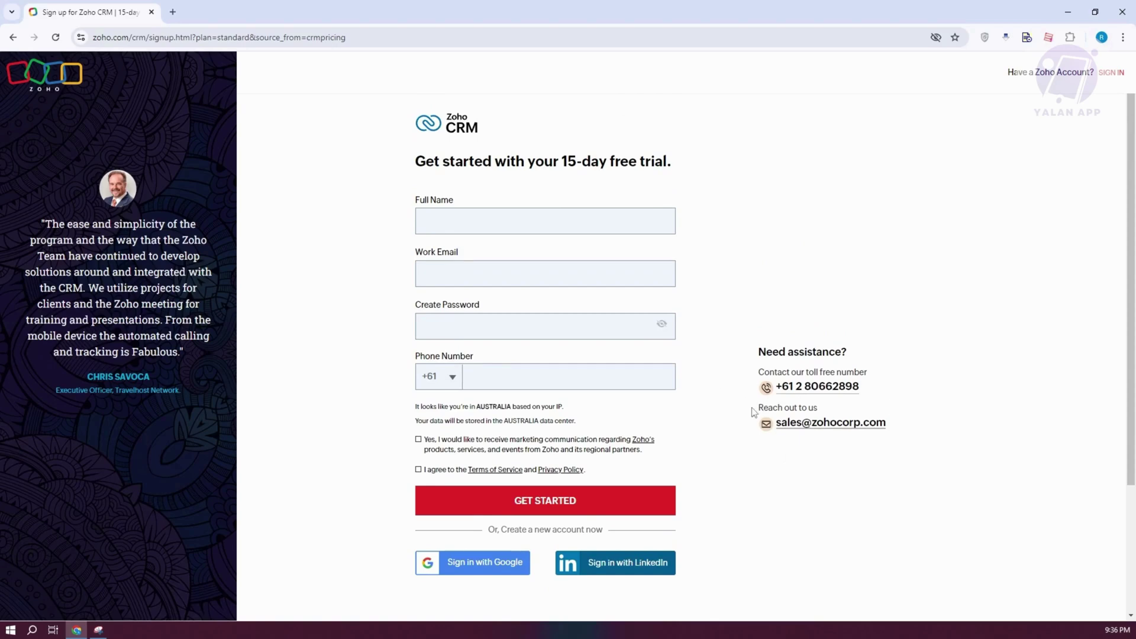
pyautogui.moveTo(915, 421); pyautogui.dragTo(670, 426)
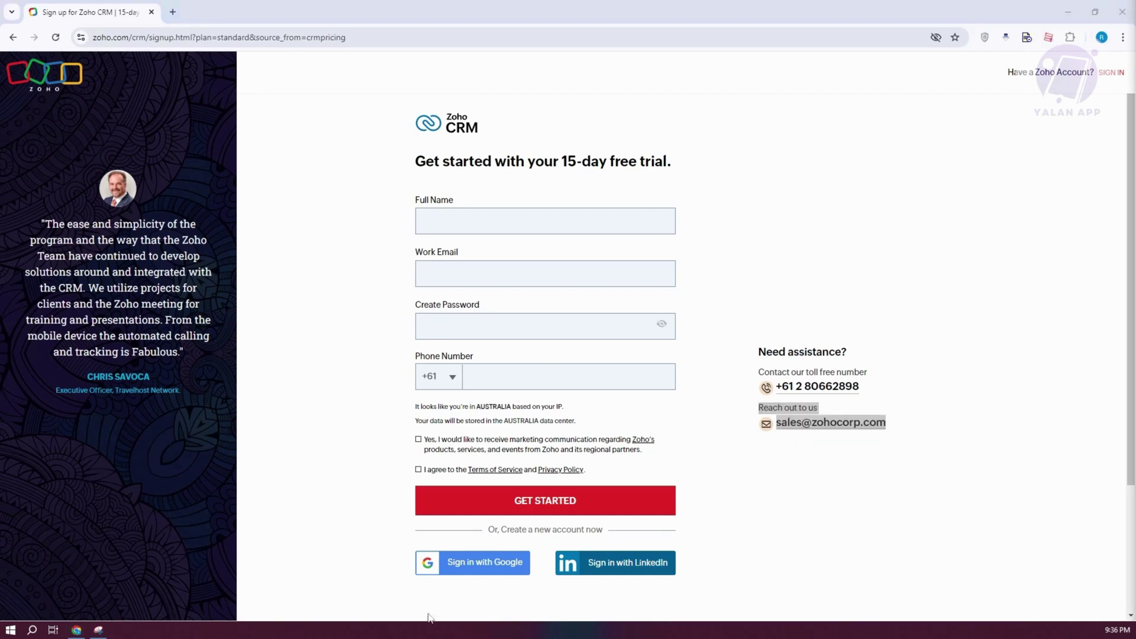
pyautogui.click(477, 569)
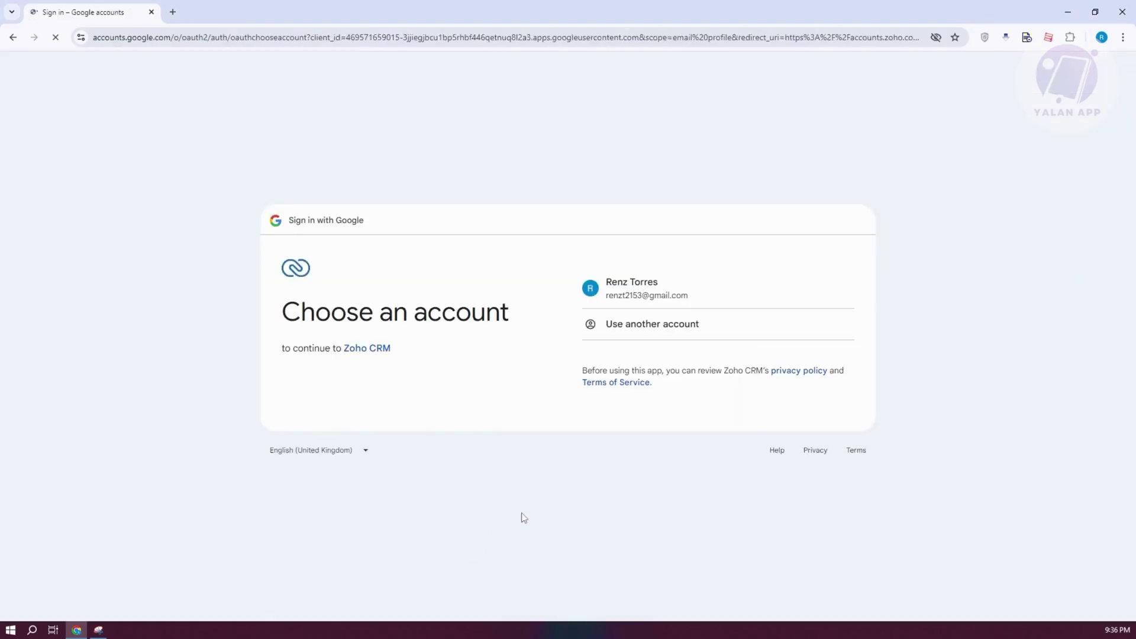
# Step: Continue with the existing Google account and choose Remind me later for the time zone
pyautogui.click(687, 293)
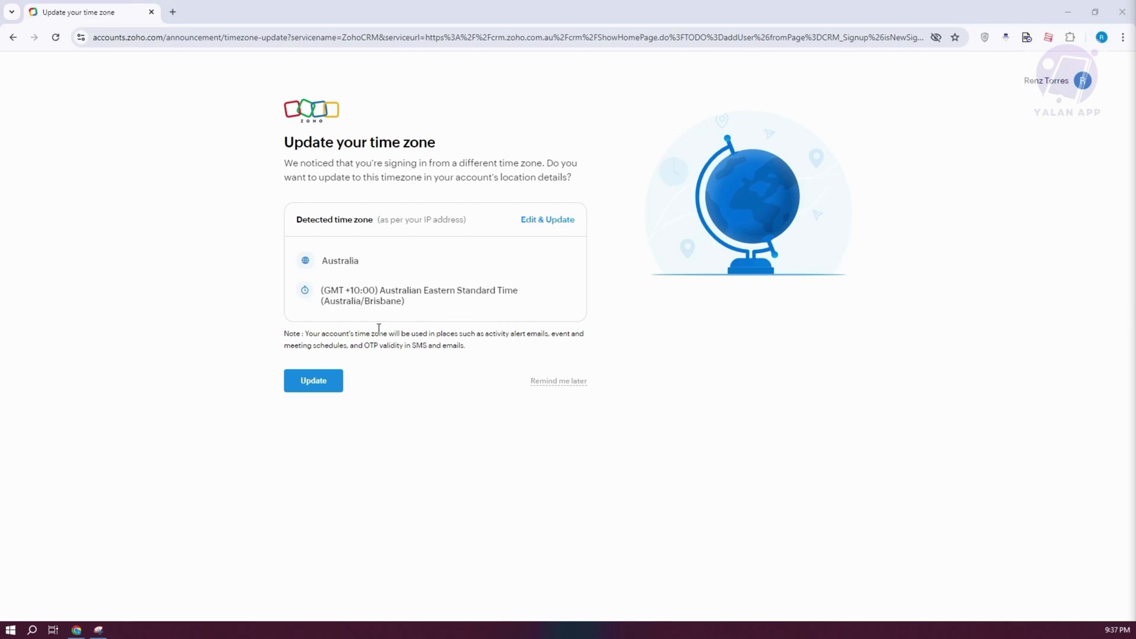
pyautogui.click(569, 382)
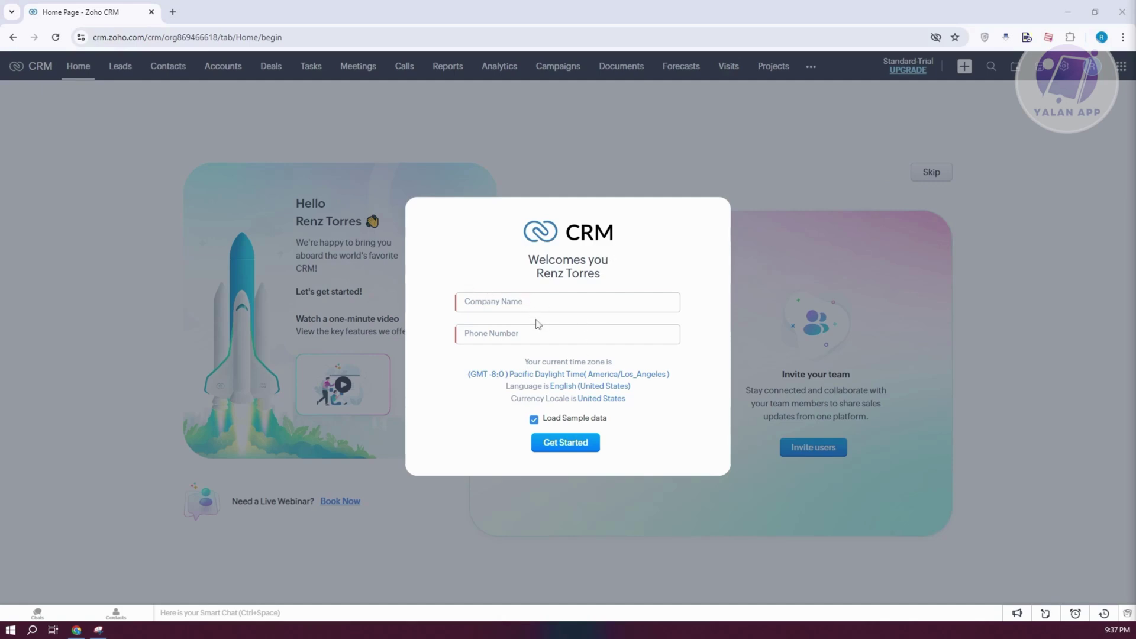
# Step: Begin the welcome setup by entering the company phone number
pyautogui.click(610, 341)
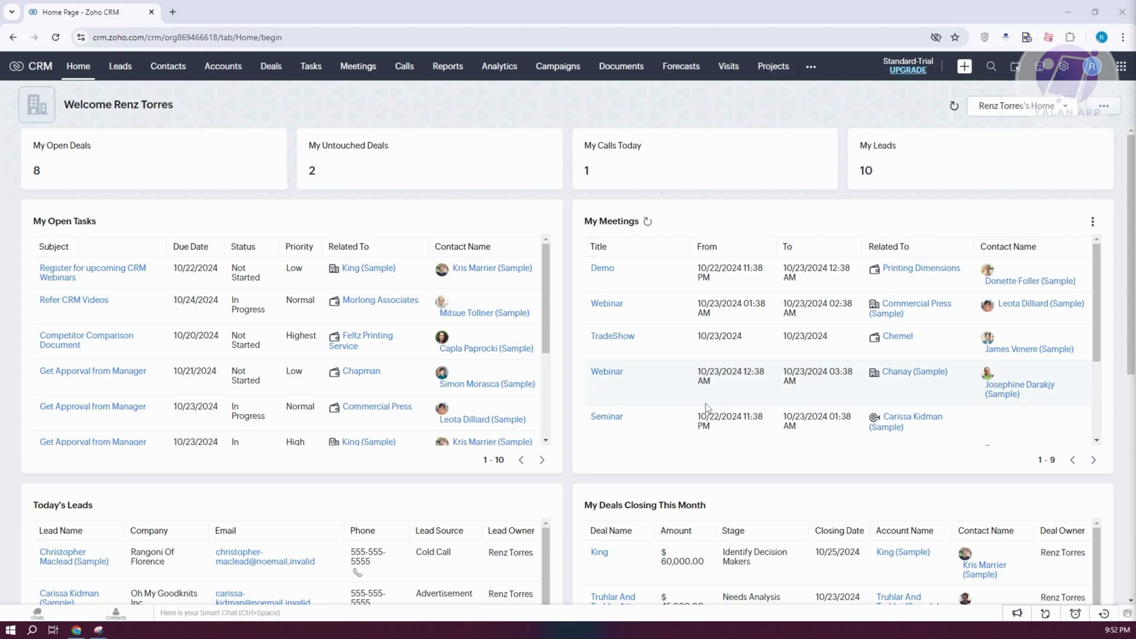
# Step: From the Customize Home page settings, open Manager's Home for layout editing
pyautogui.click(1062, 113)
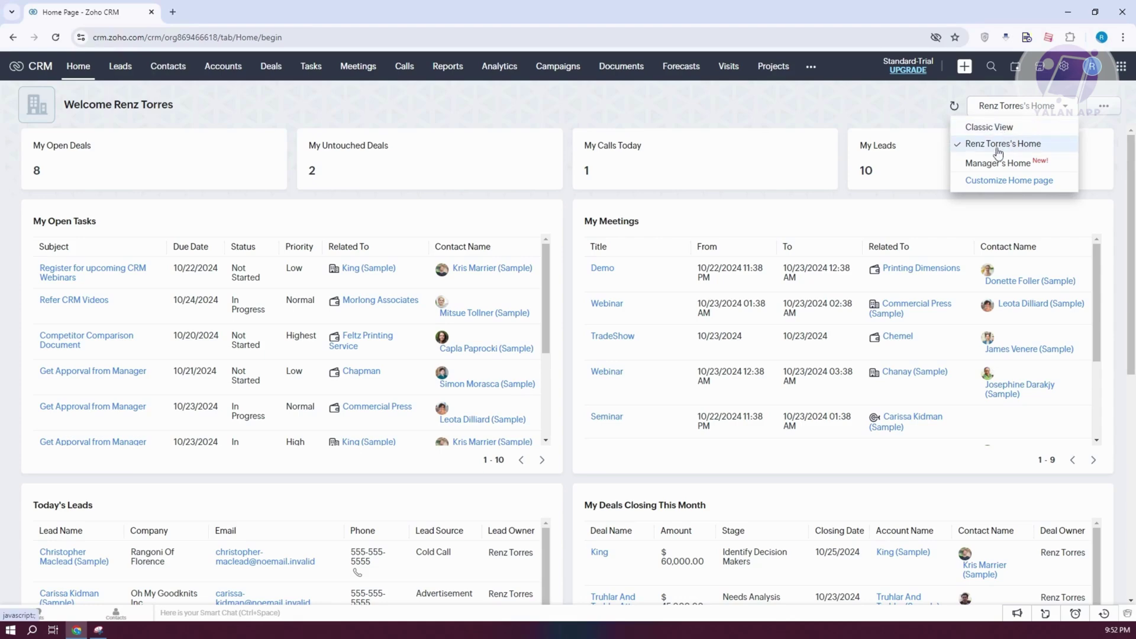
pyautogui.click(1048, 185)
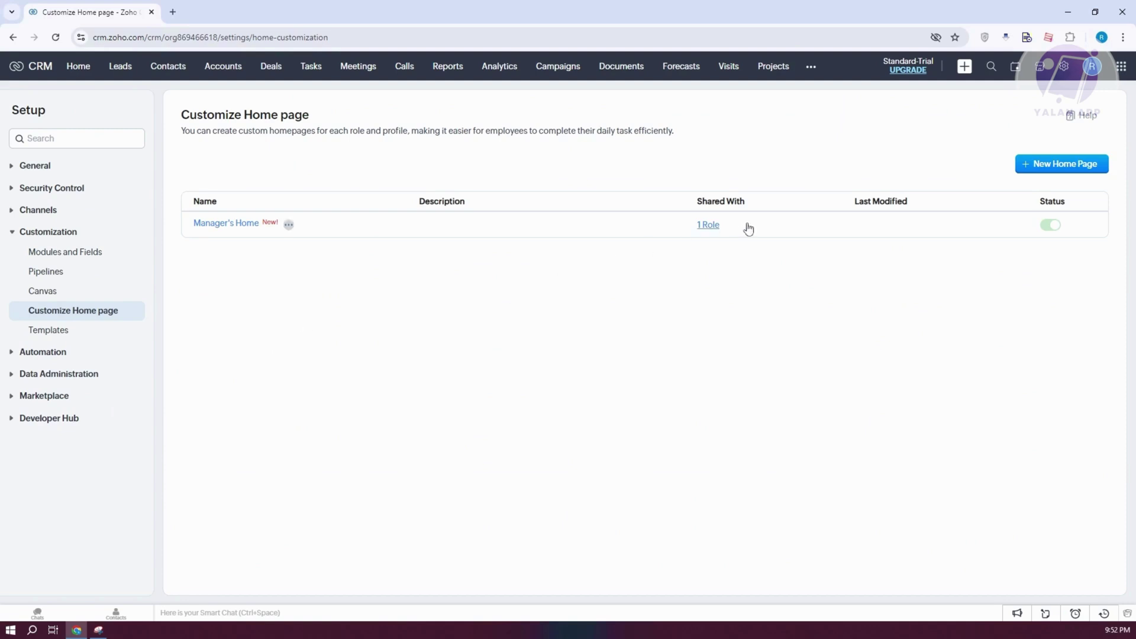
pyautogui.moveTo(306, 235)
pyautogui.click(289, 225)
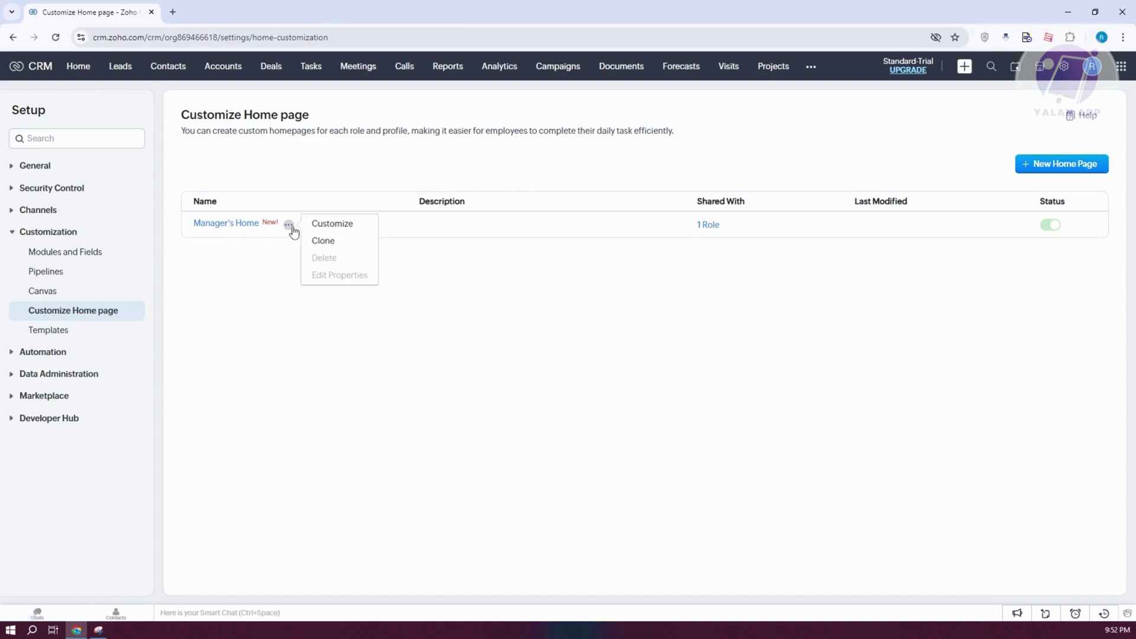
pyautogui.click(345, 225)
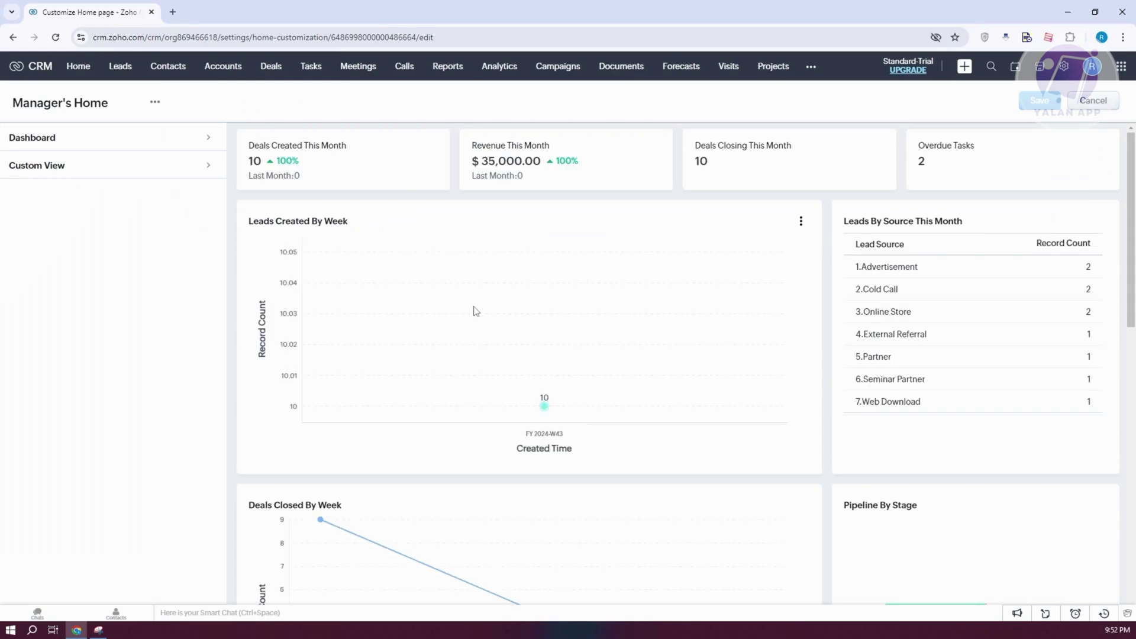
# Step: Add the Leads module's All Leads custom view to the Manager's Home layout
pyautogui.click(184, 146)
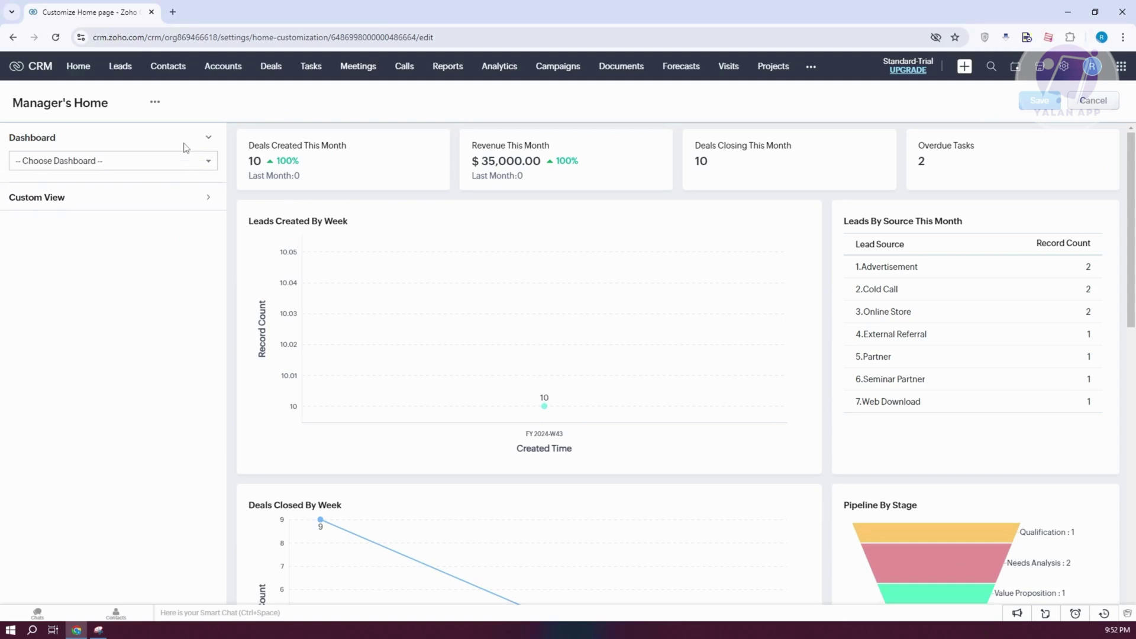
pyautogui.click(203, 160)
pyautogui.click(140, 343)
pyautogui.click(172, 201)
pyautogui.click(158, 190)
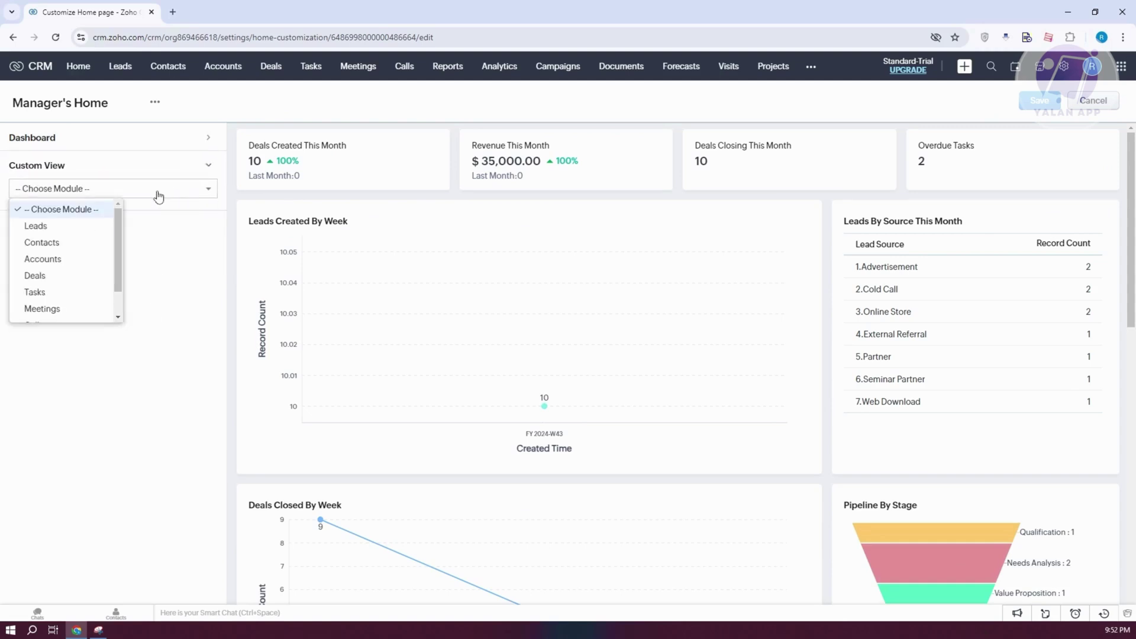
pyautogui.click(141, 408)
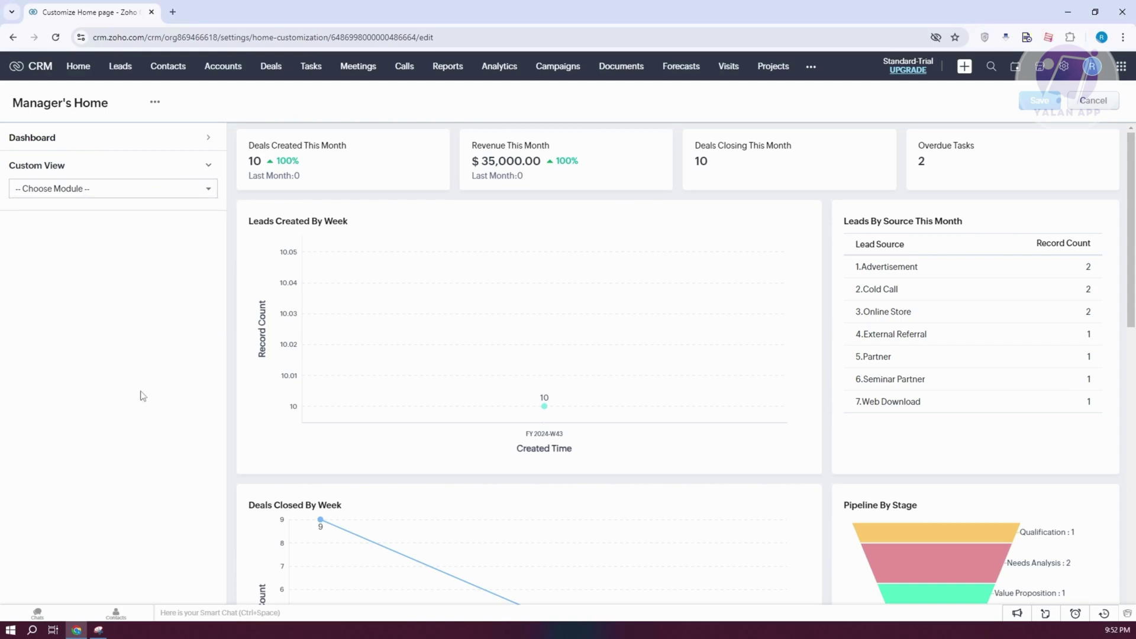
pyautogui.click(178, 189)
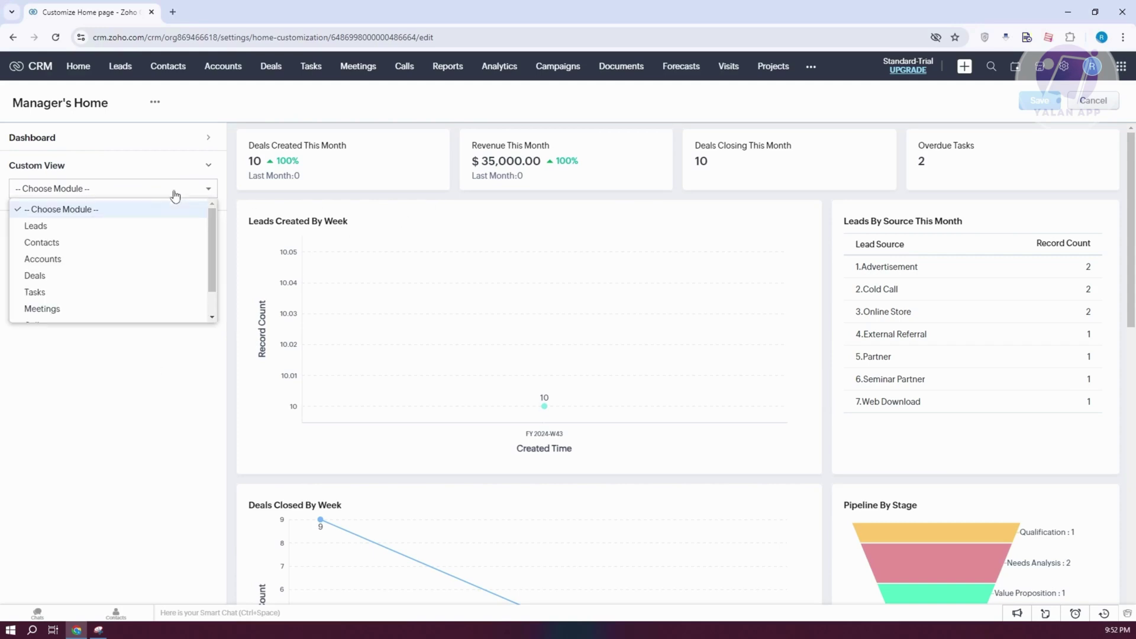
pyautogui.click(63, 228)
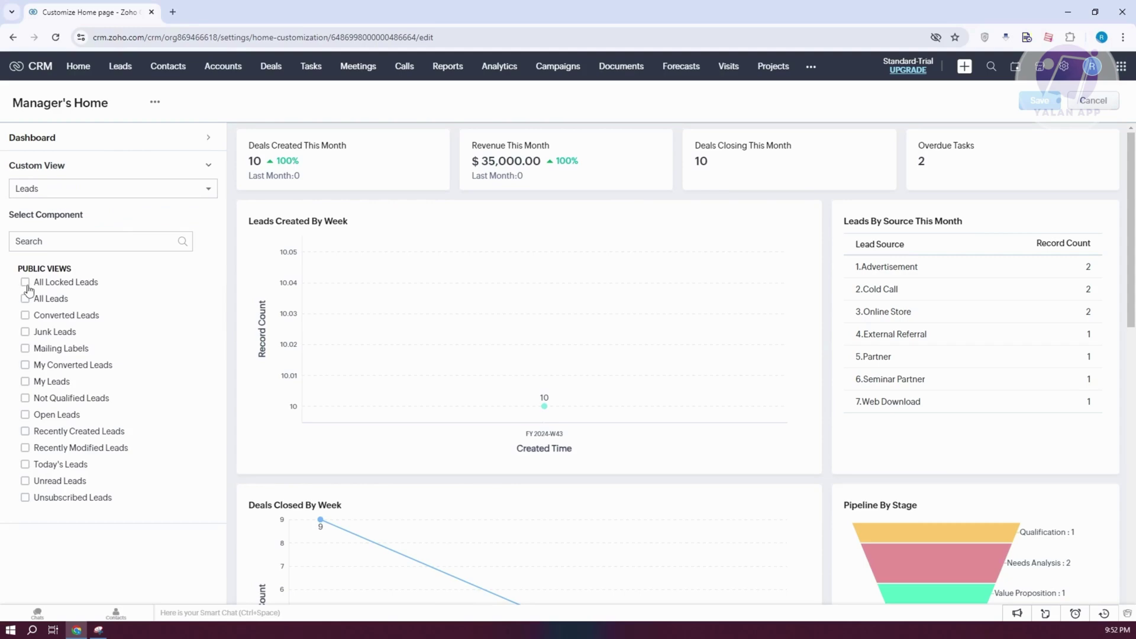
pyautogui.click(25, 298)
# Step: Place All Leads in the right-hand slot, move the Top 10 Reps card, and save
pyautogui.scroll(-2, 518, 441)
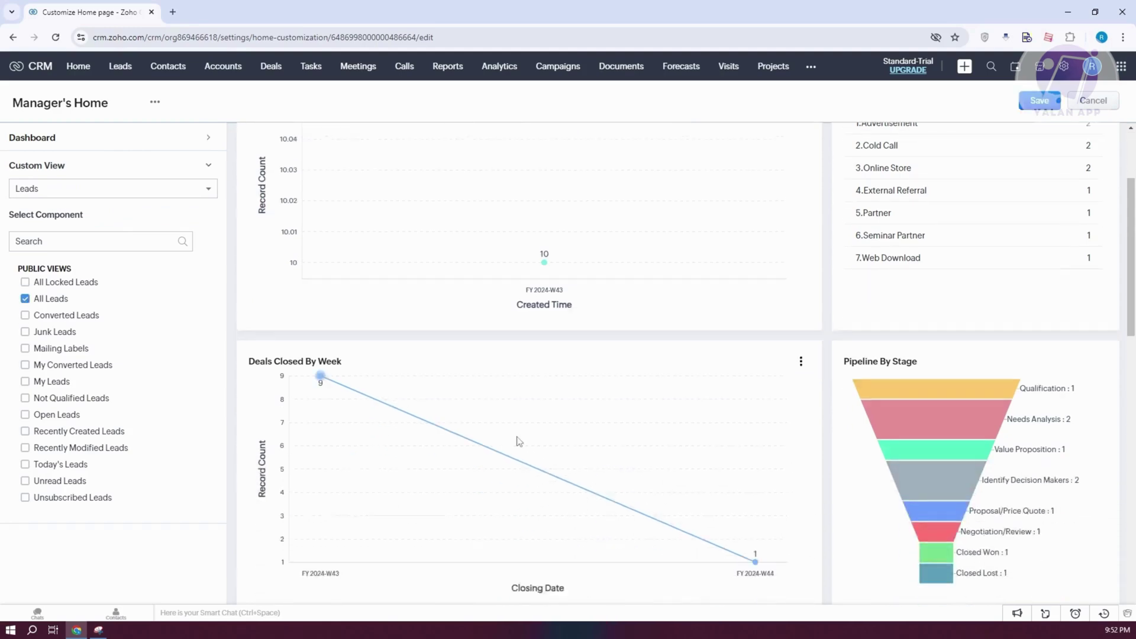
pyautogui.moveTo(327, 360); pyautogui.dragTo(762, 371)
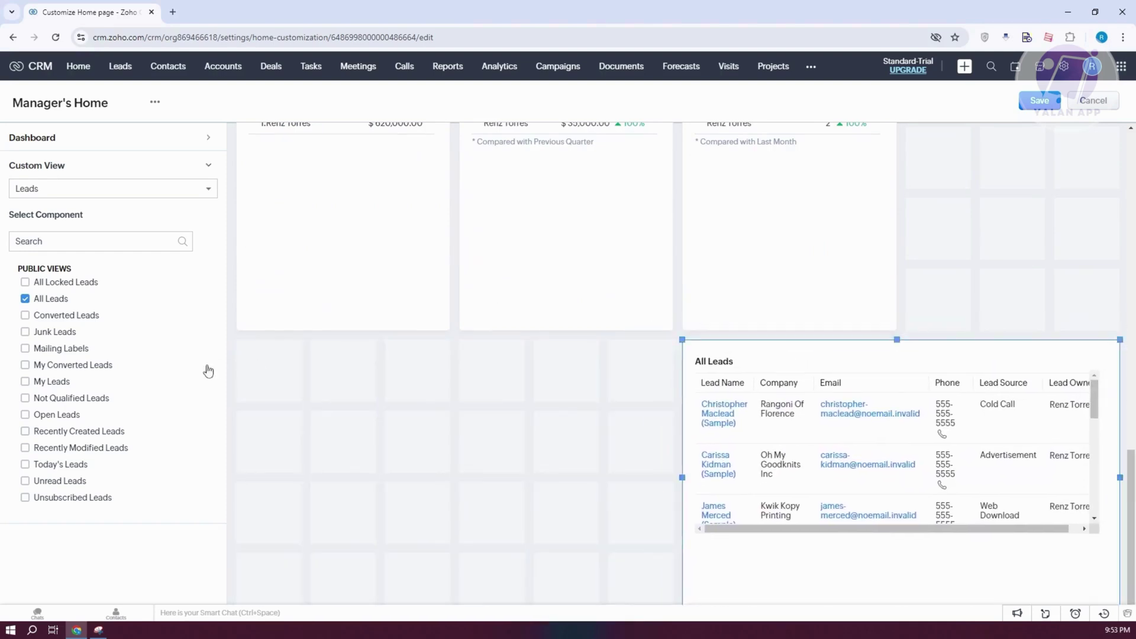
pyautogui.scroll(3, 573, 421)
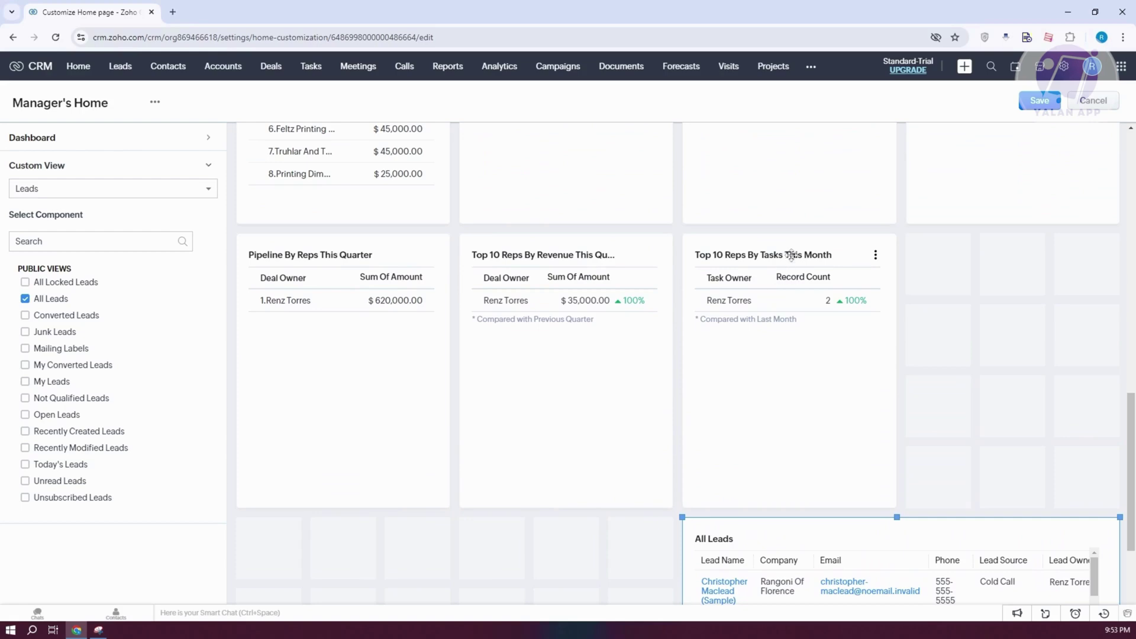
pyautogui.moveTo(812, 254); pyautogui.dragTo(367, 535)
pyautogui.scroll(10, 794, 314)
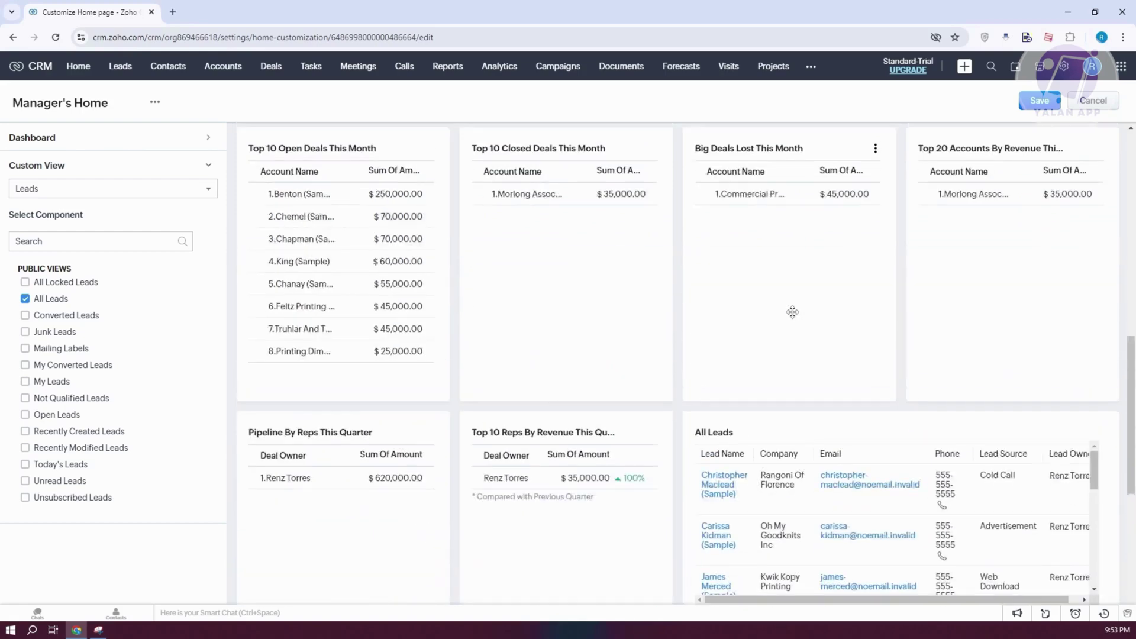
pyautogui.scroll(5, 794, 323)
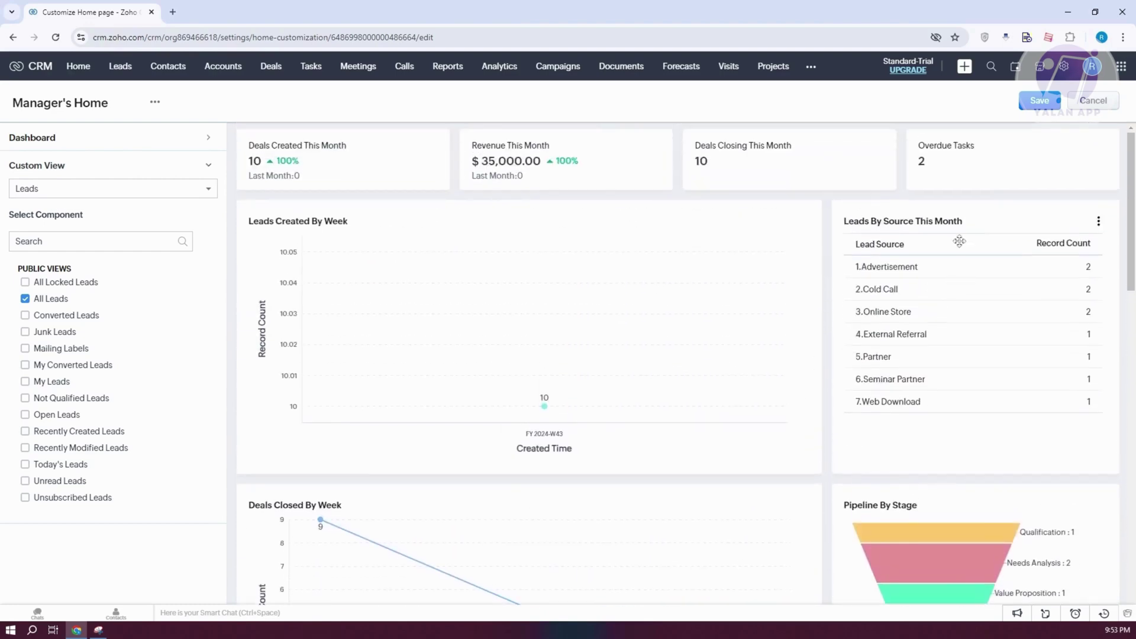
pyautogui.click(1040, 101)
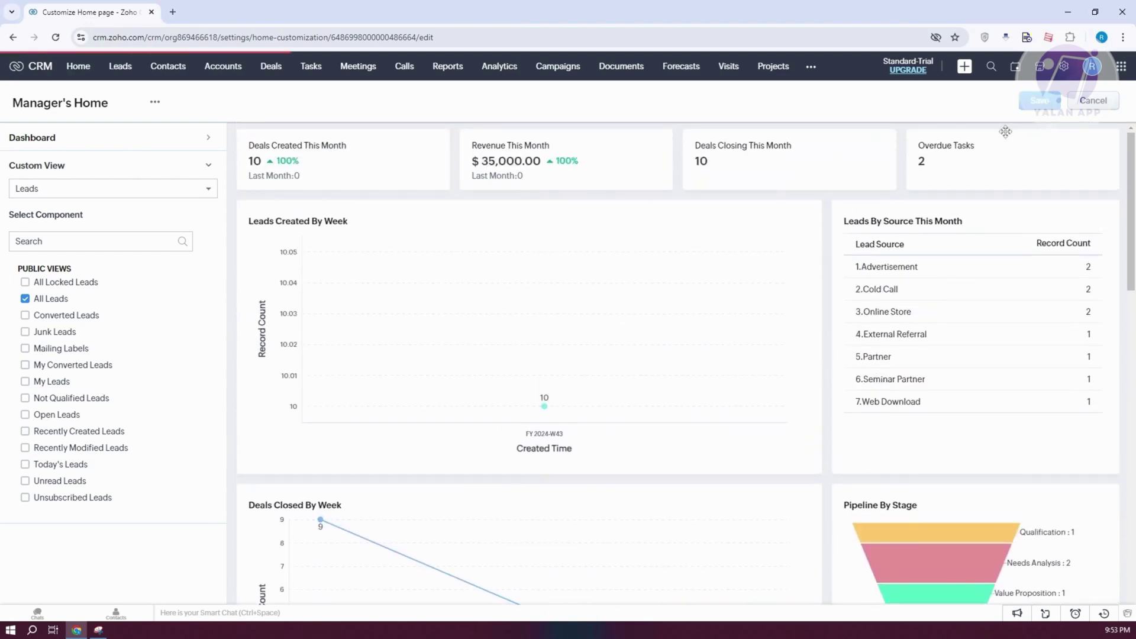
# Step: Switch Home to the Manager's Home view, review its widgets, then open Leads
pyautogui.click(82, 69)
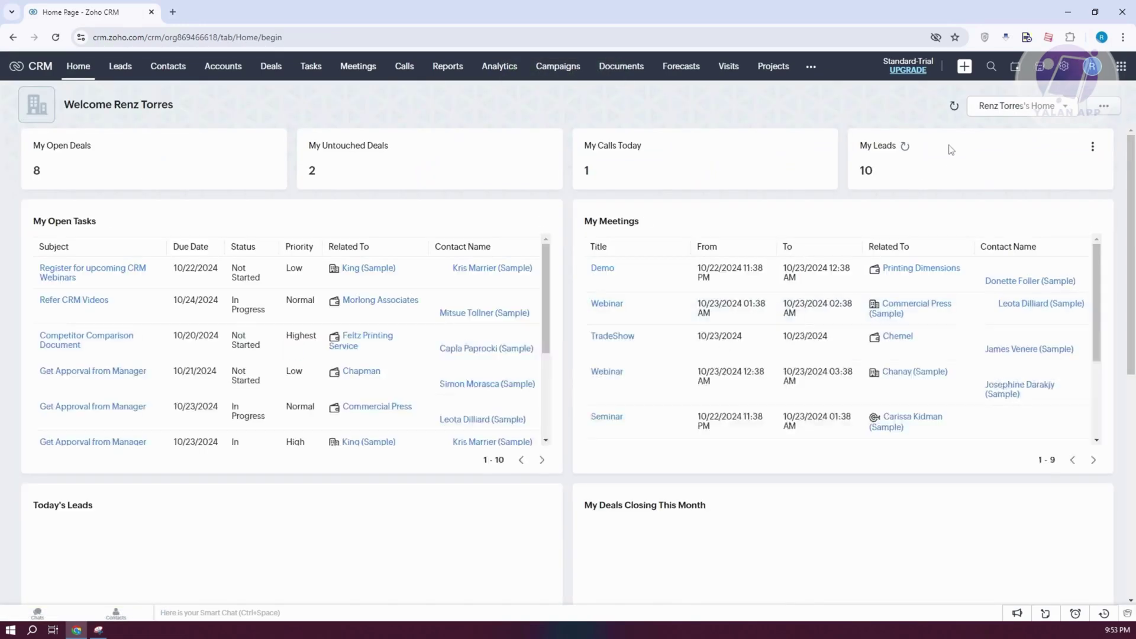
pyautogui.click(991, 106)
pyautogui.click(1009, 165)
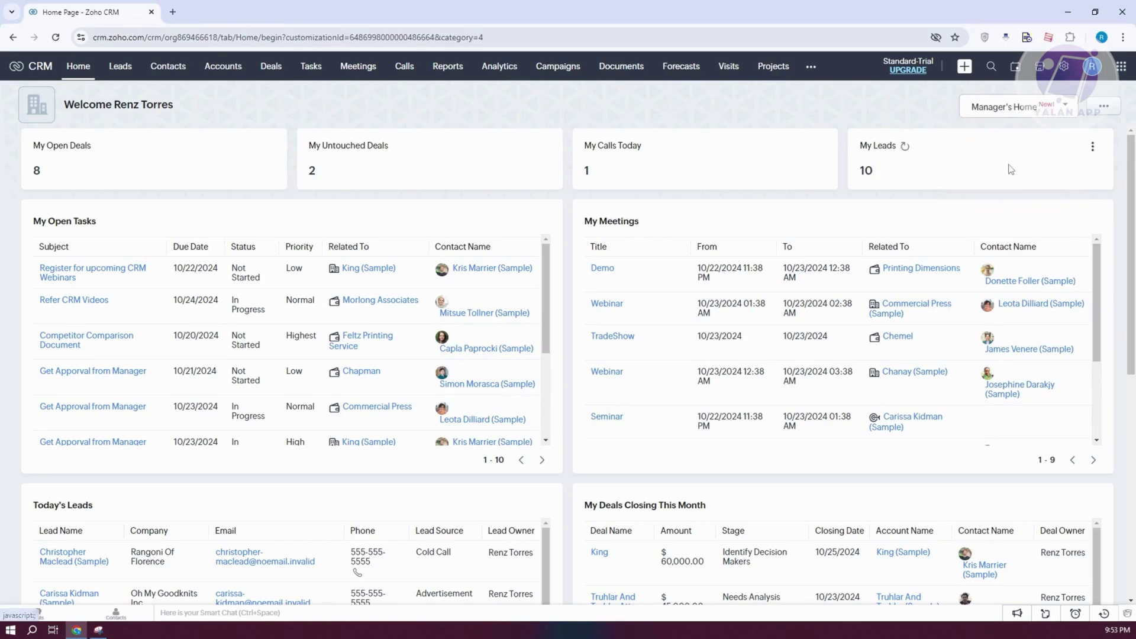
pyautogui.scroll(-15, 1007, 170)
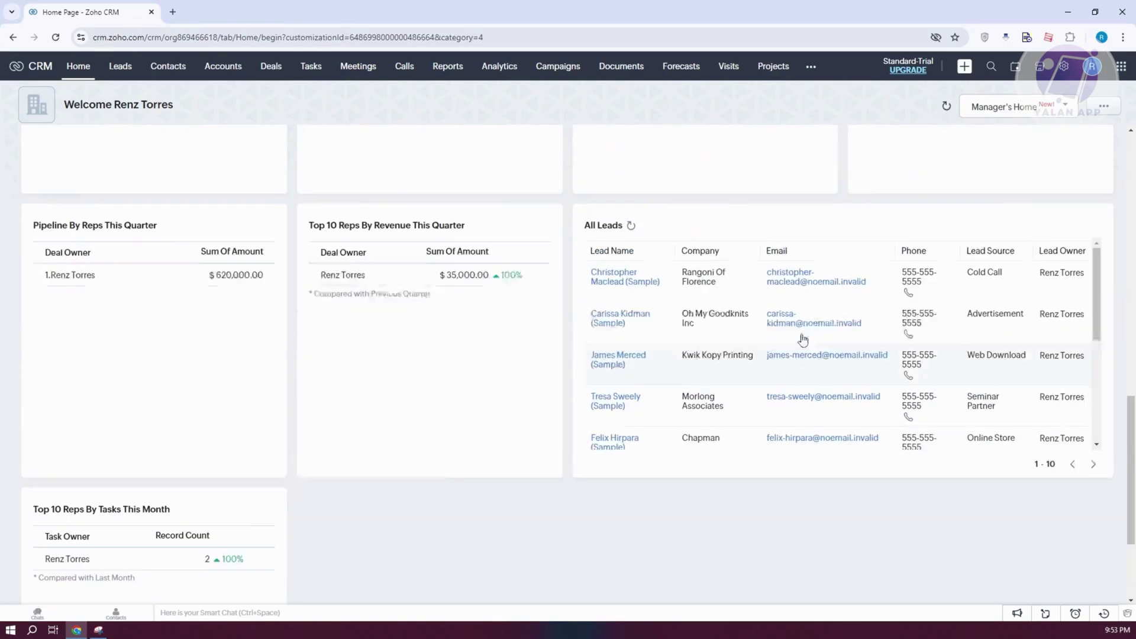
pyautogui.scroll(15, 744, 409)
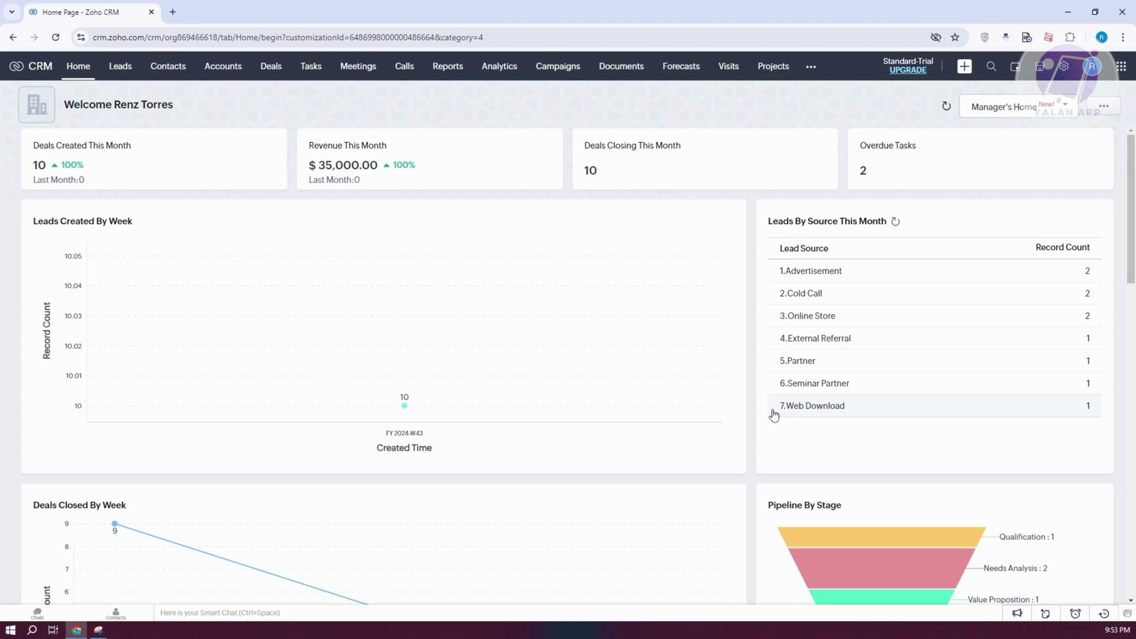
pyautogui.click(110, 79)
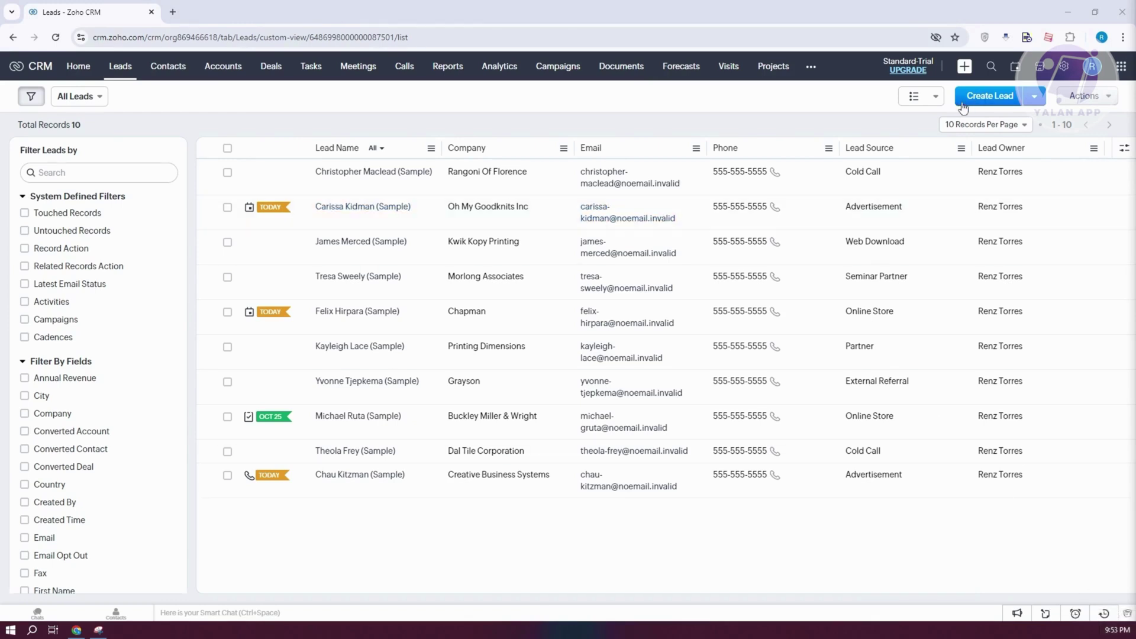
# Step: Look over the Create Lead form, then go to the Contacts list
pyautogui.click(1006, 104)
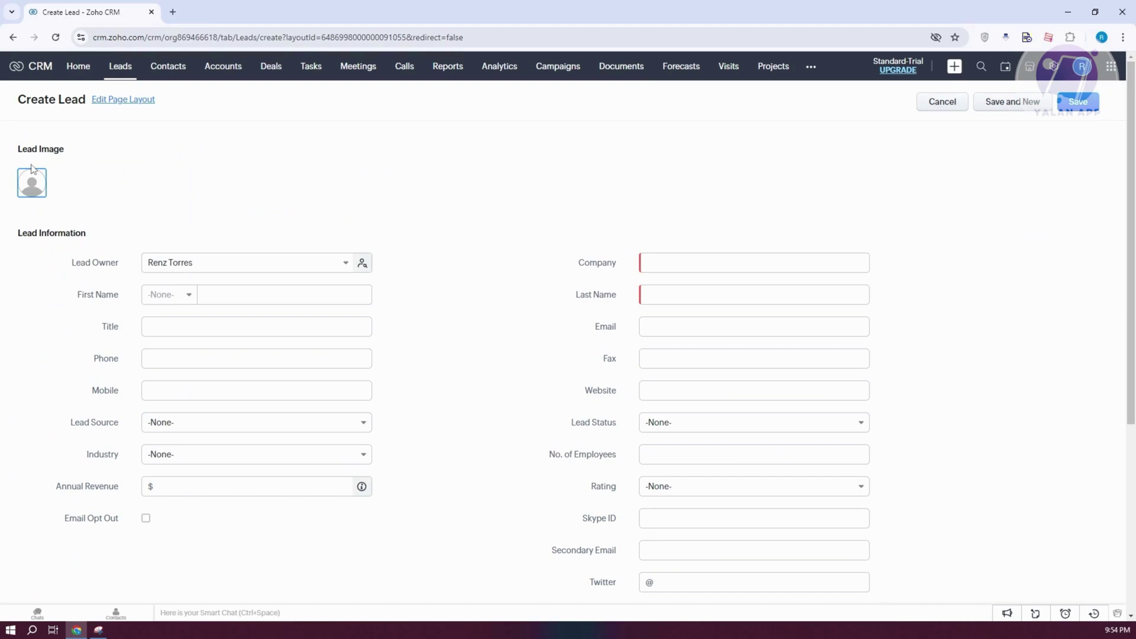
pyautogui.moveTo(37, 189)
pyautogui.click(166, 67)
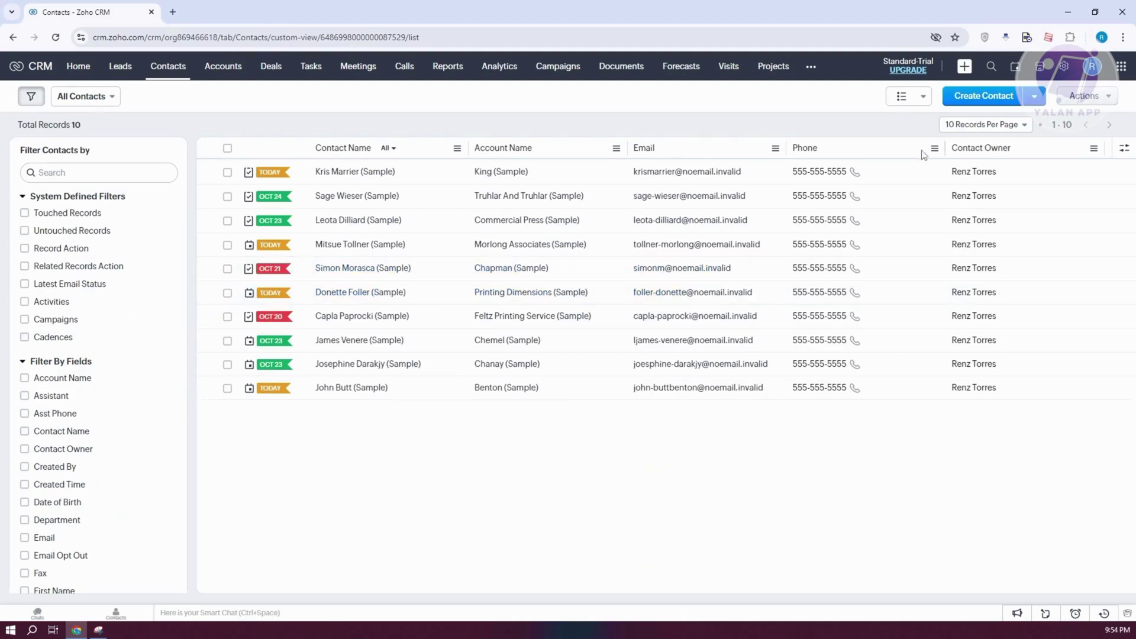
# Step: Check the contact import and row action menus, then open Kris Marrier (Sample)'s record
pyautogui.click(1034, 97)
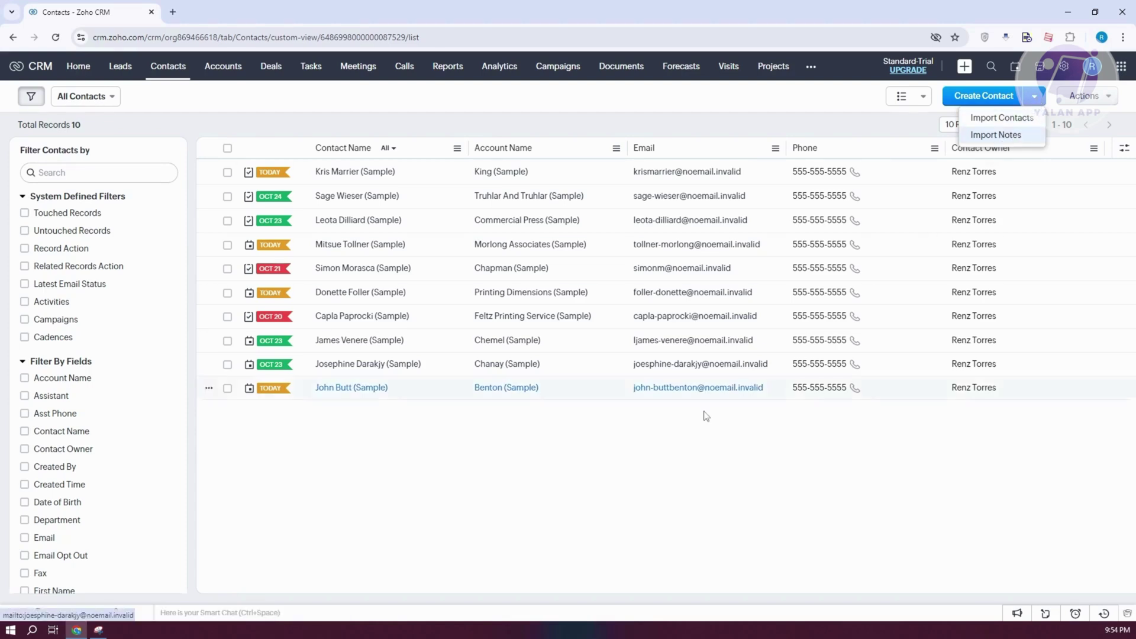
pyautogui.moveTo(213, 174)
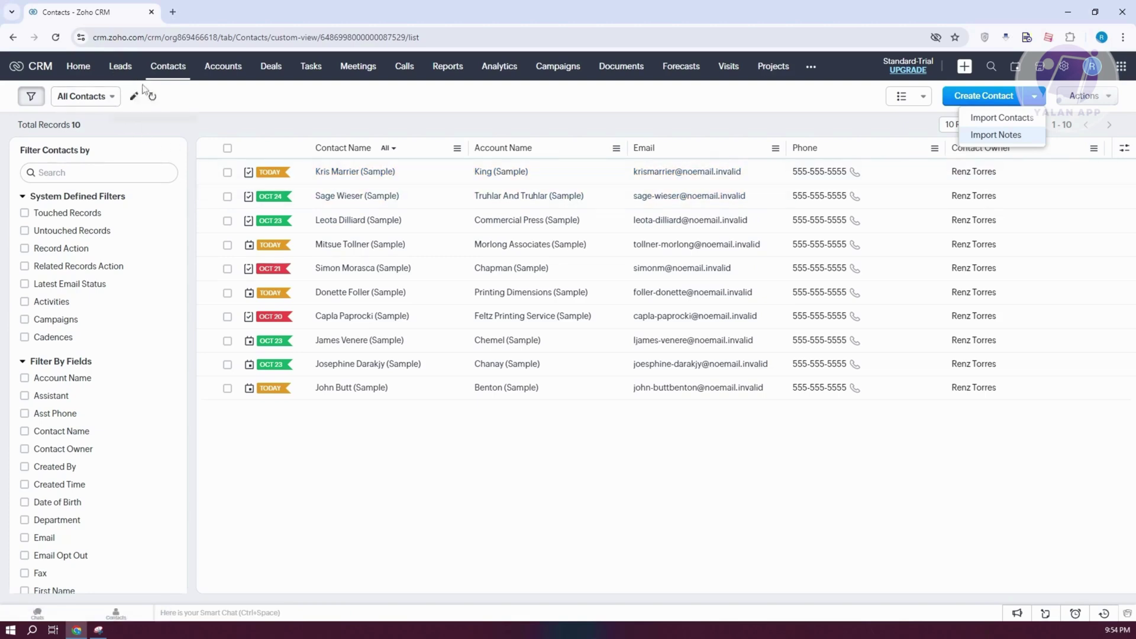
pyautogui.click(208, 172)
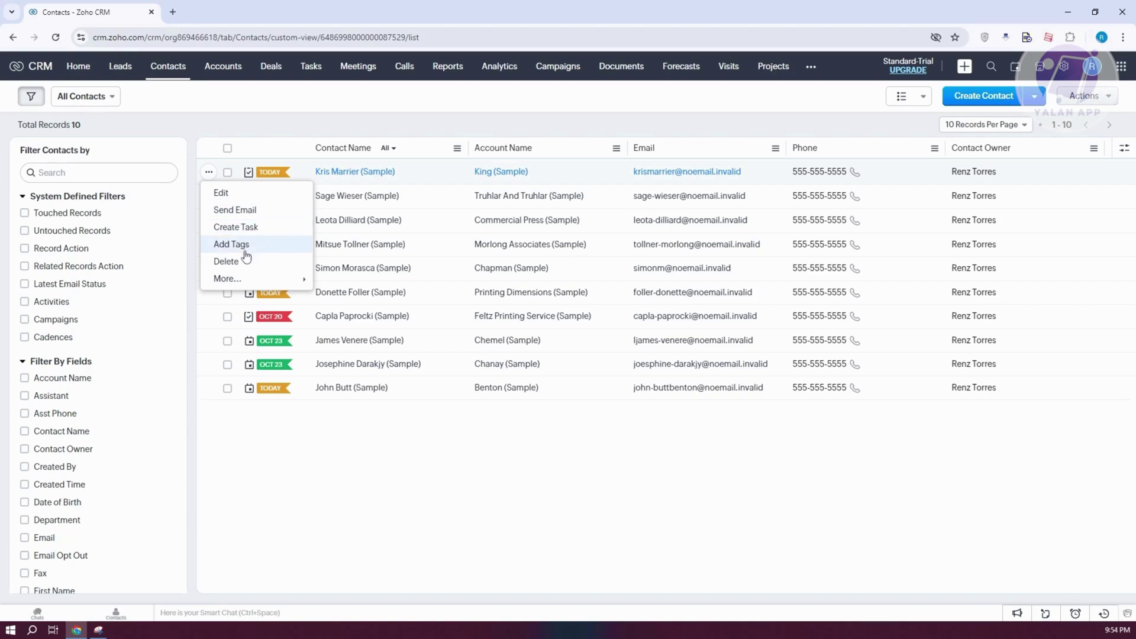
pyautogui.moveTo(268, 281)
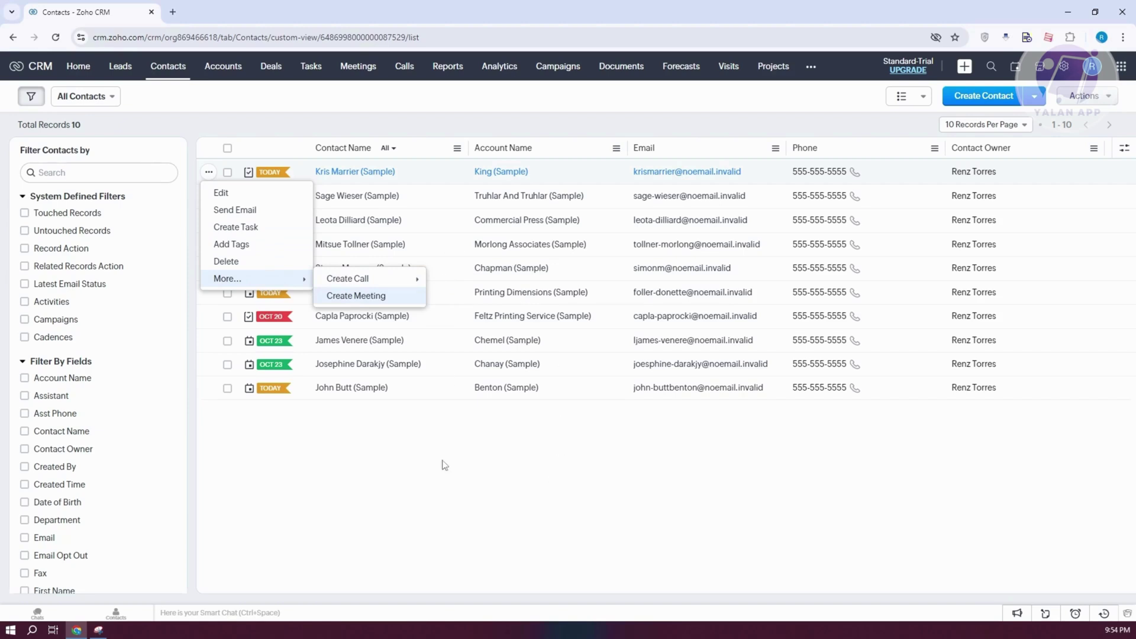
pyautogui.click(450, 503)
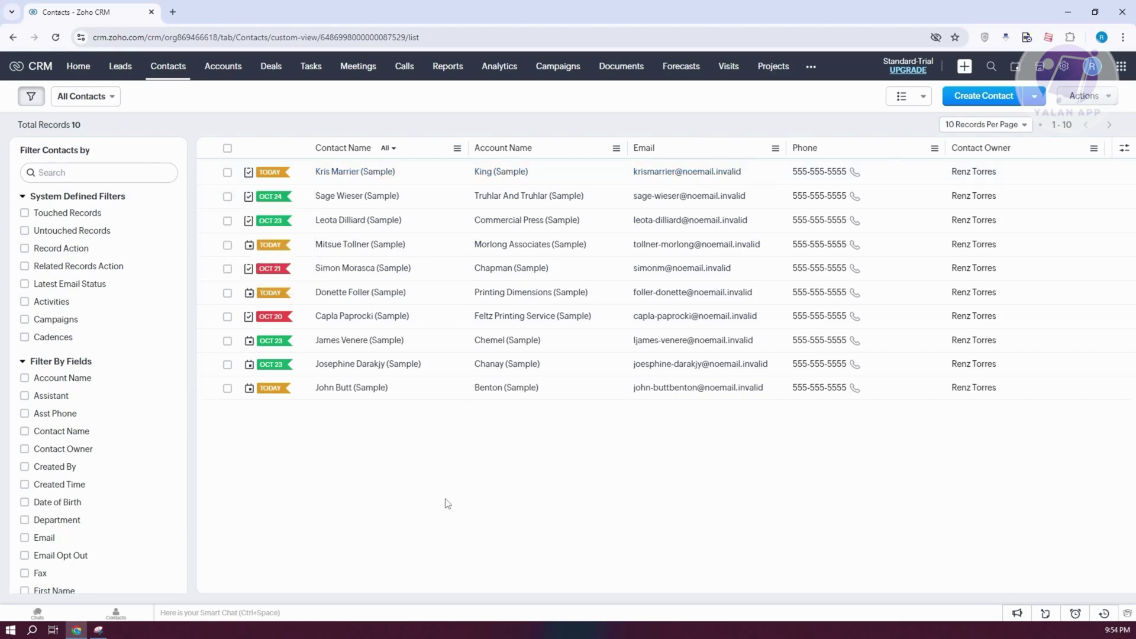
pyautogui.click(323, 172)
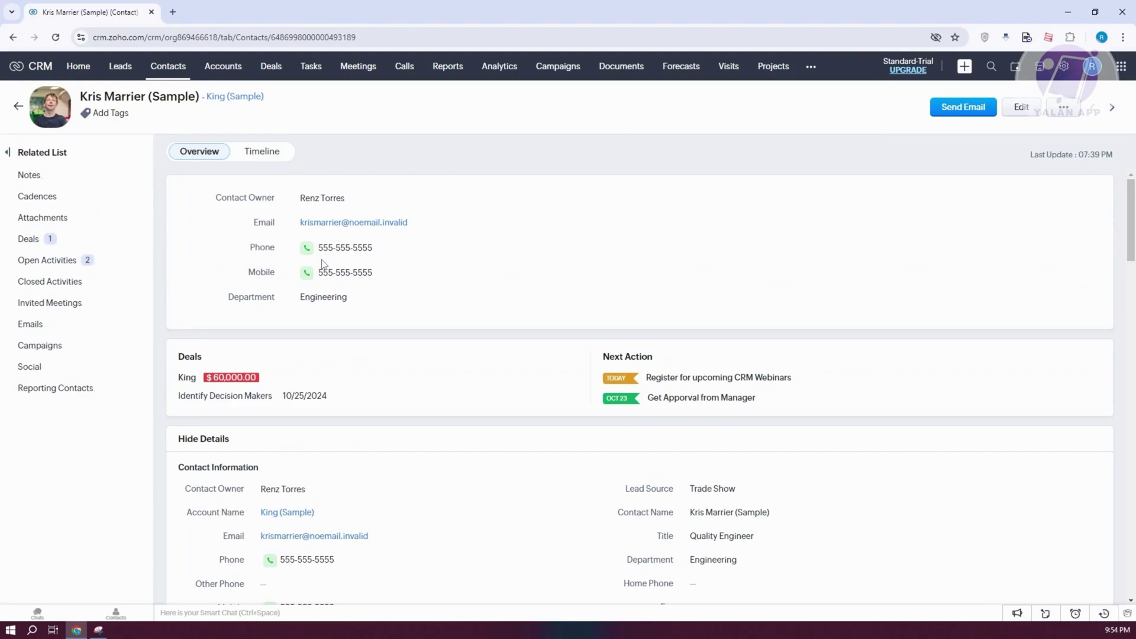
# Step: Scroll through Kris Marrier (Sample)'s record sections, then switch to the All Accounts list
pyautogui.scroll(-8, 381, 299)
pyautogui.scroll(-2, 431, 438)
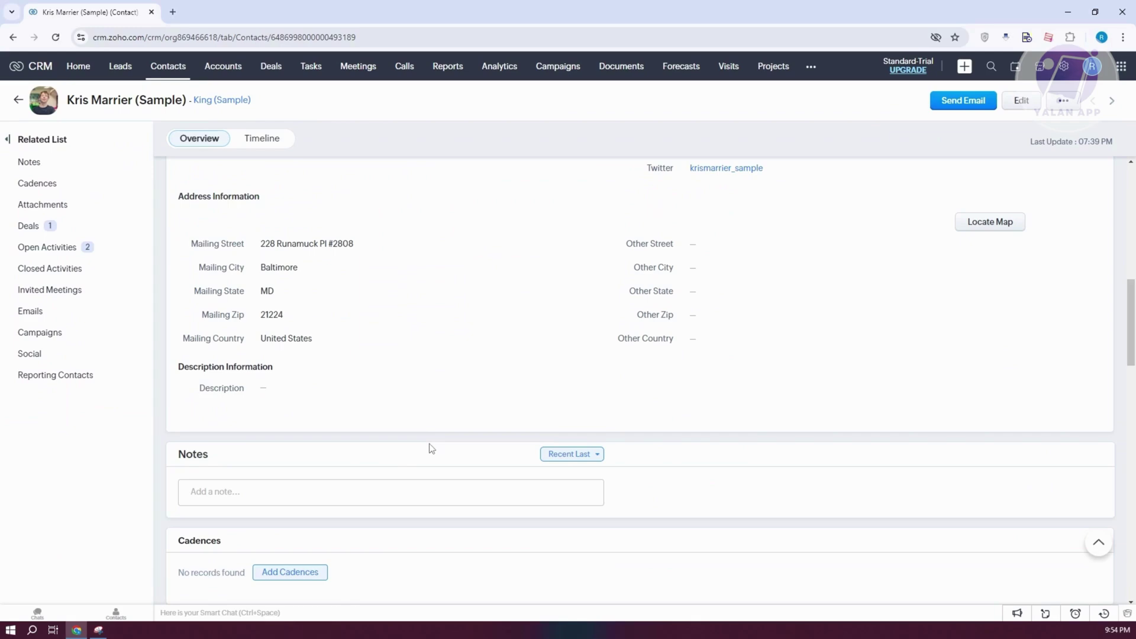
pyautogui.scroll(-10, 470, 464)
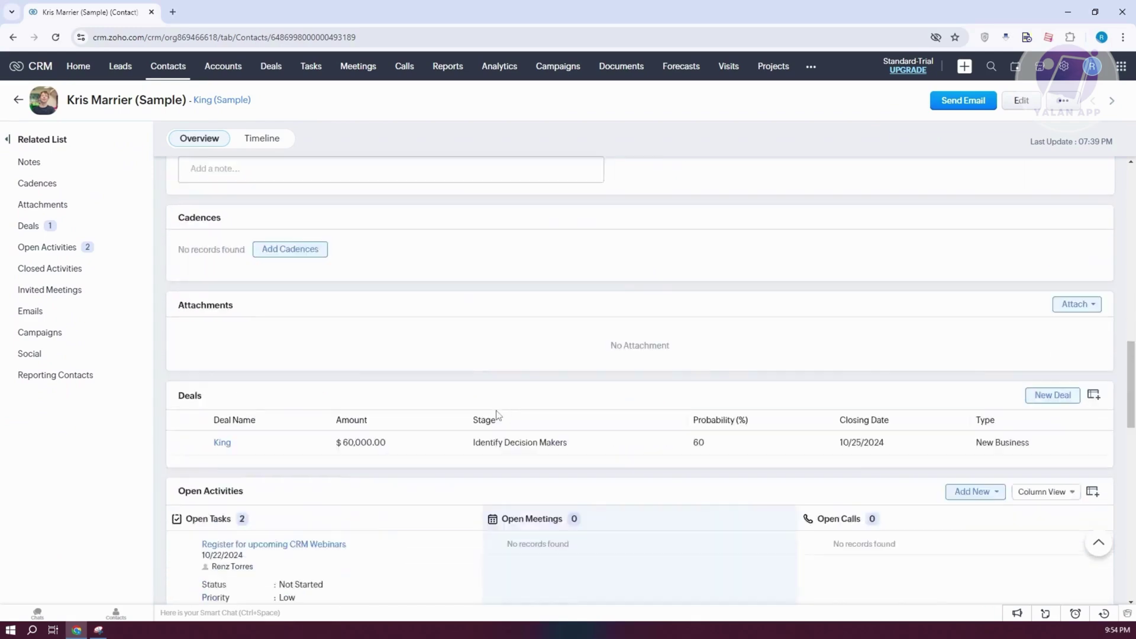
pyautogui.scroll(-8, 313, 329)
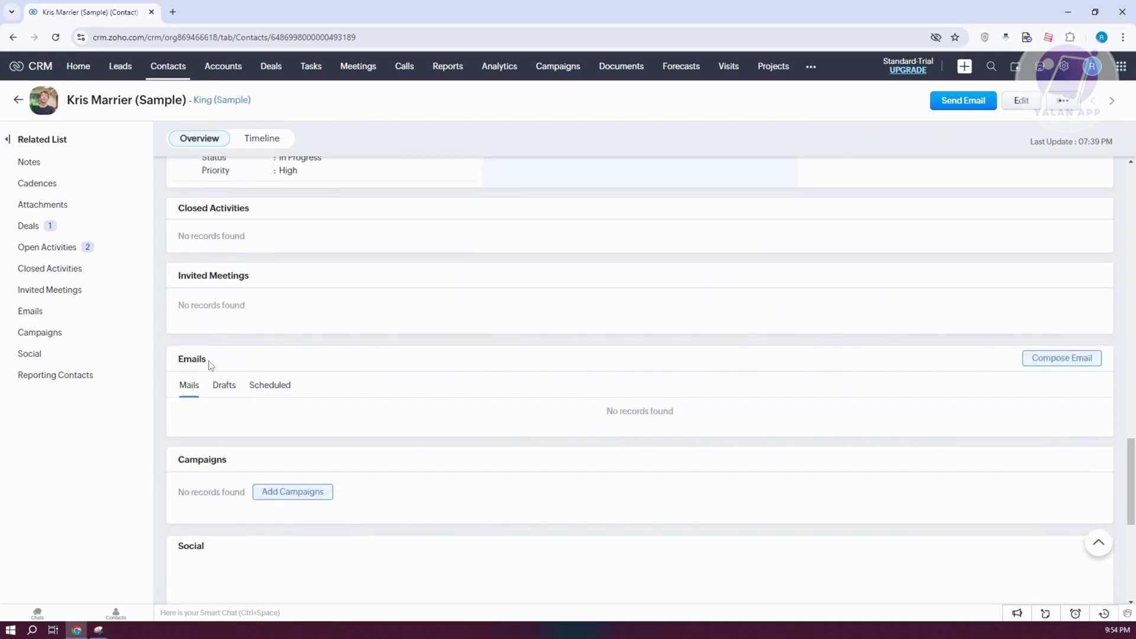
pyautogui.scroll(-3, 609, 469)
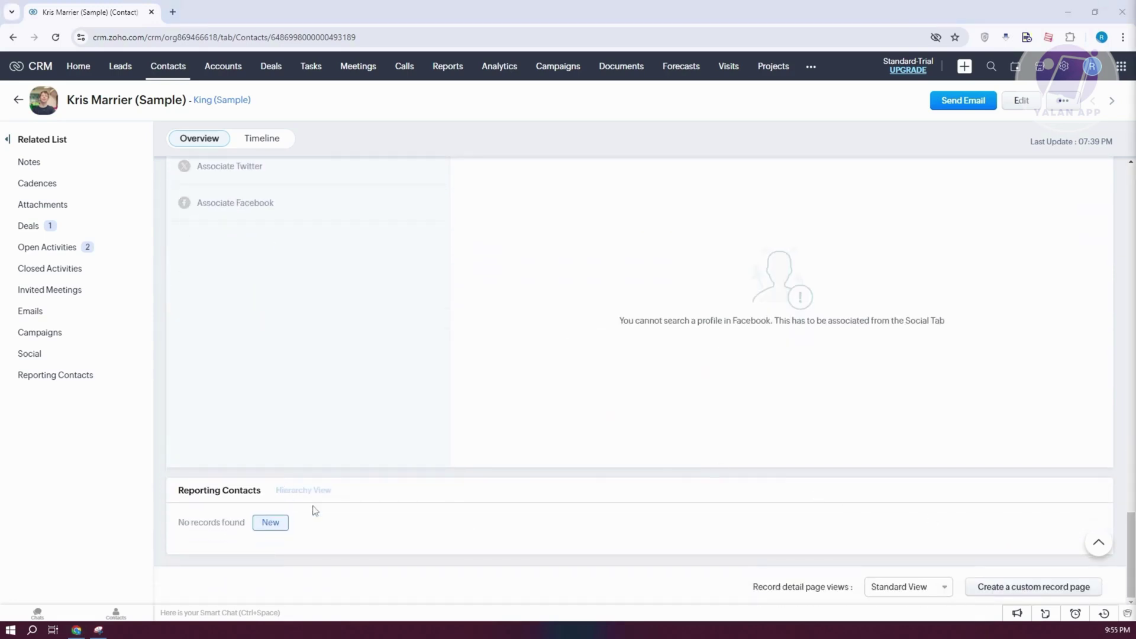
pyautogui.scroll(4, 496, 517)
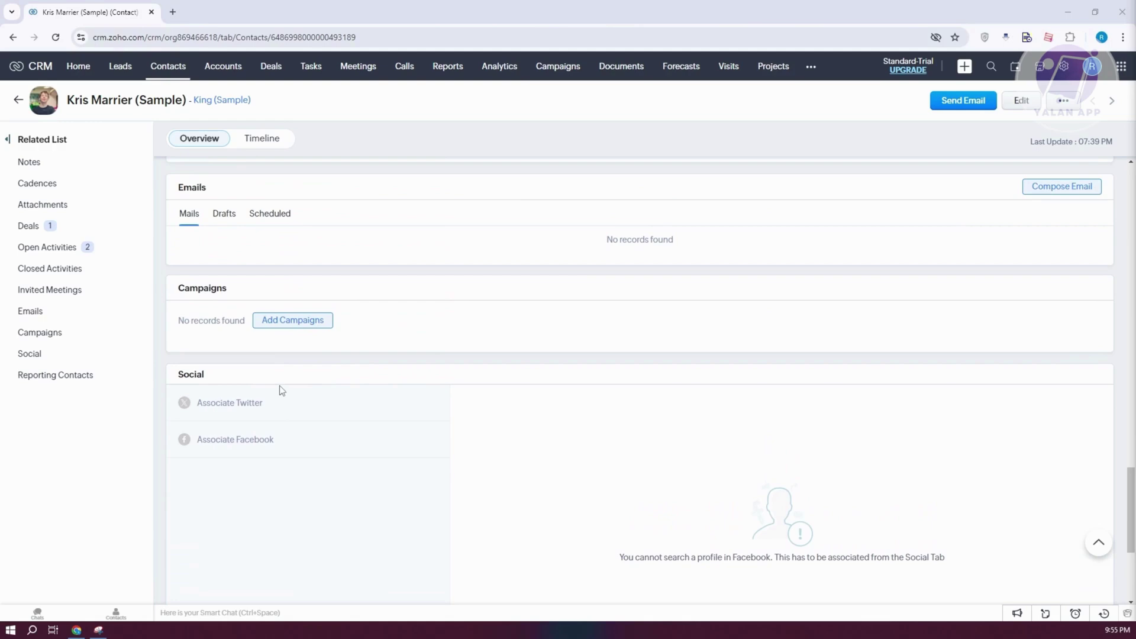
pyautogui.scroll(2, 377, 434)
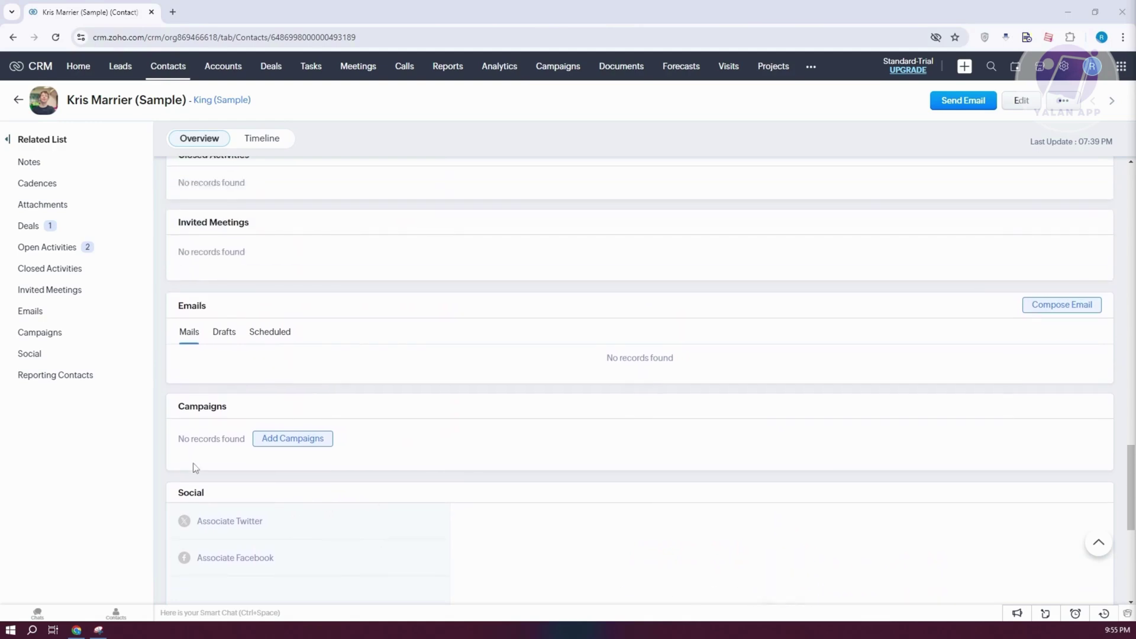
pyautogui.scroll(4, 256, 428)
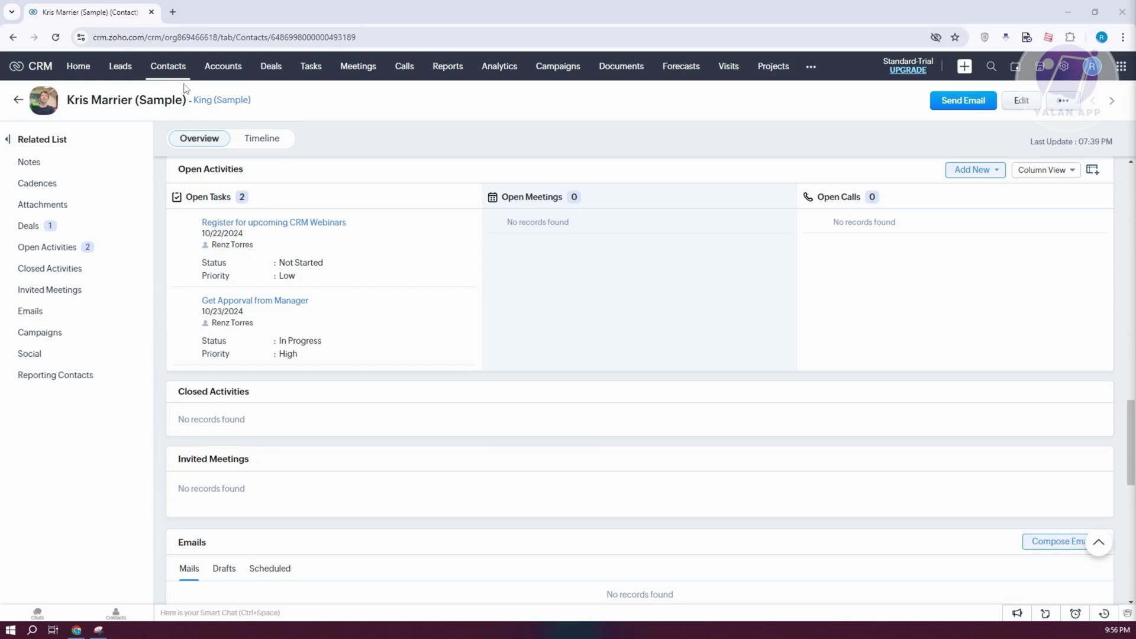
pyautogui.click(225, 76)
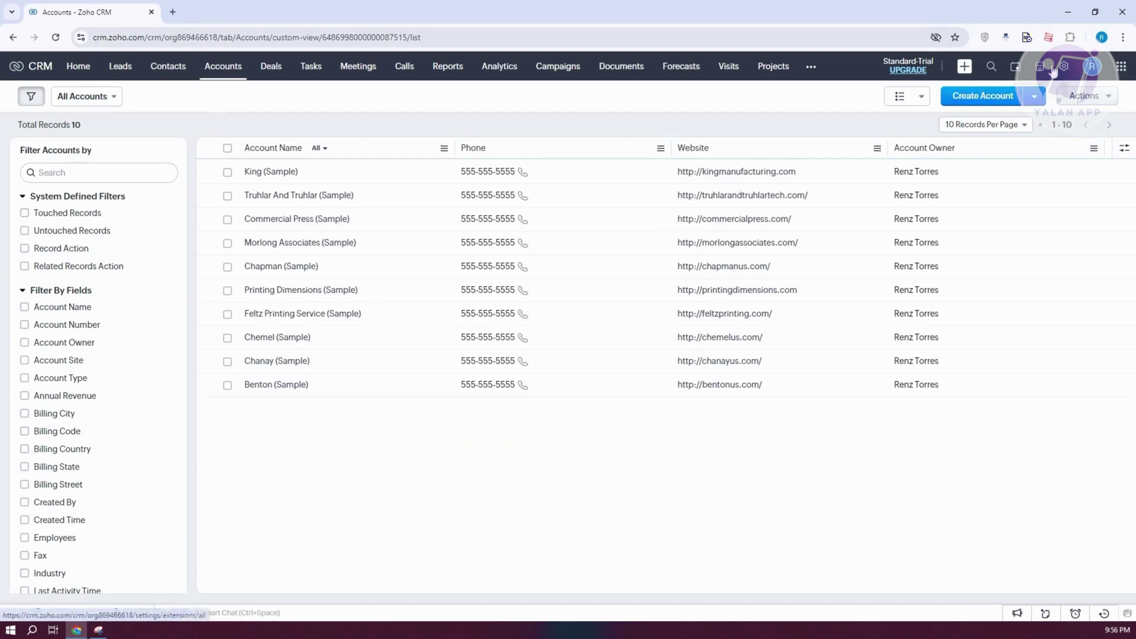
# Step: Check the account import and bulk Actions menus, then open the King (Sample) account
pyautogui.click(1035, 97)
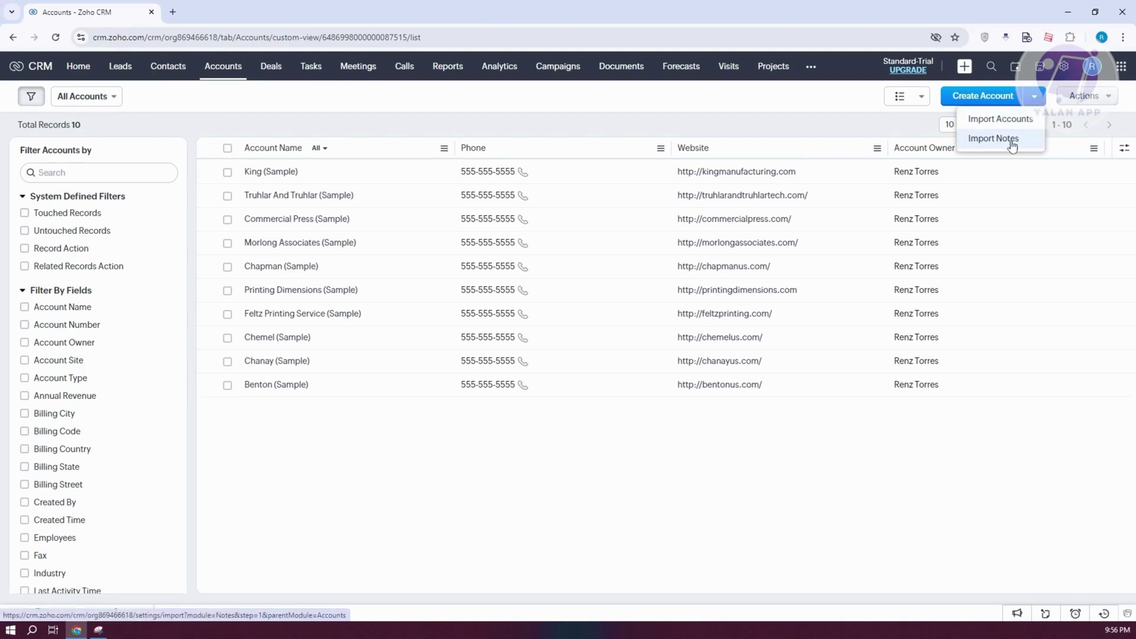
pyautogui.click(1112, 102)
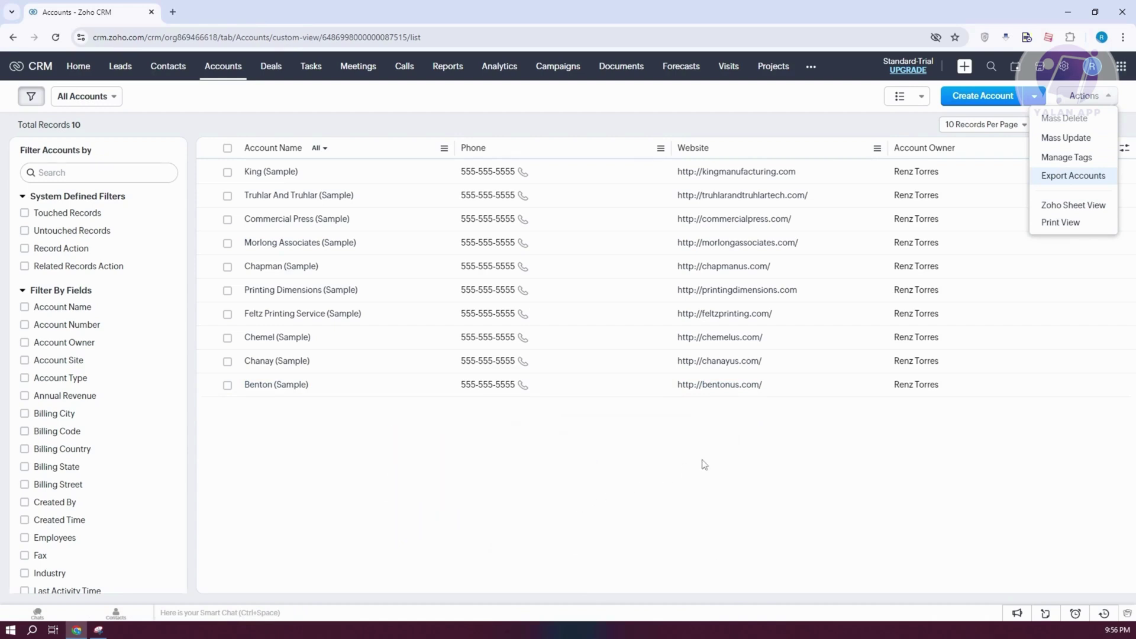
pyautogui.click(730, 453)
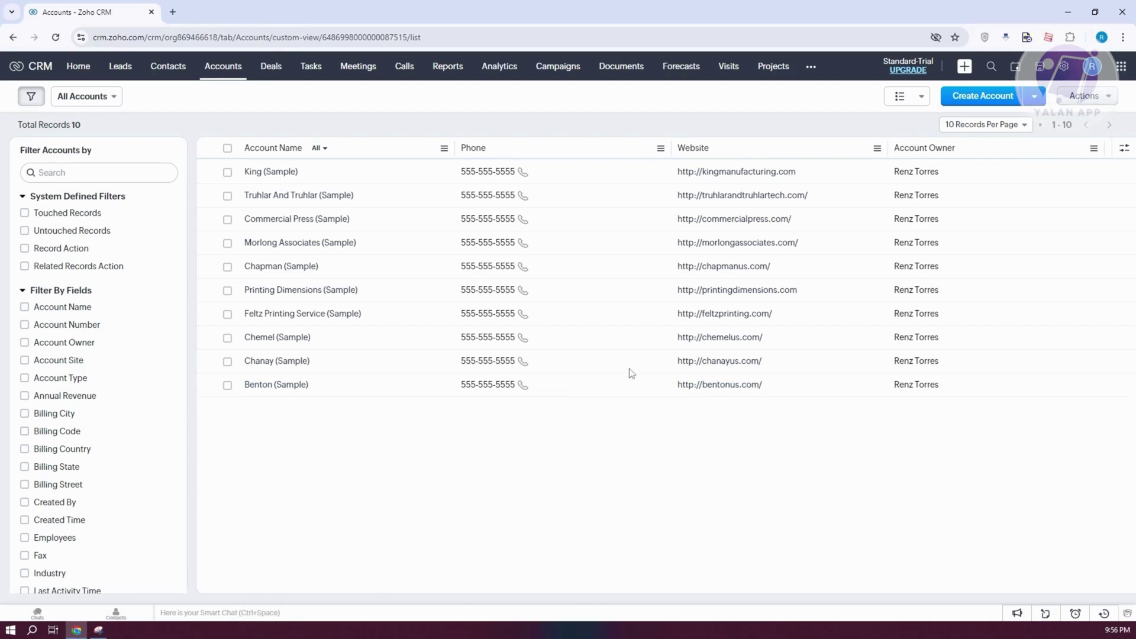
pyautogui.click(266, 178)
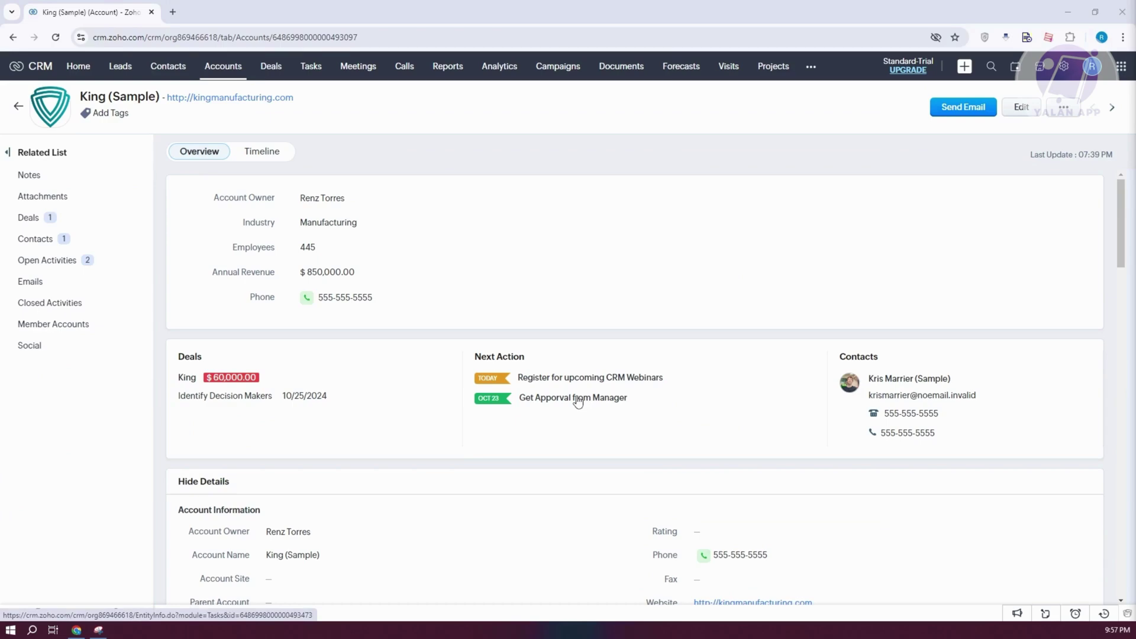
pyautogui.scroll(-8, 355, 402)
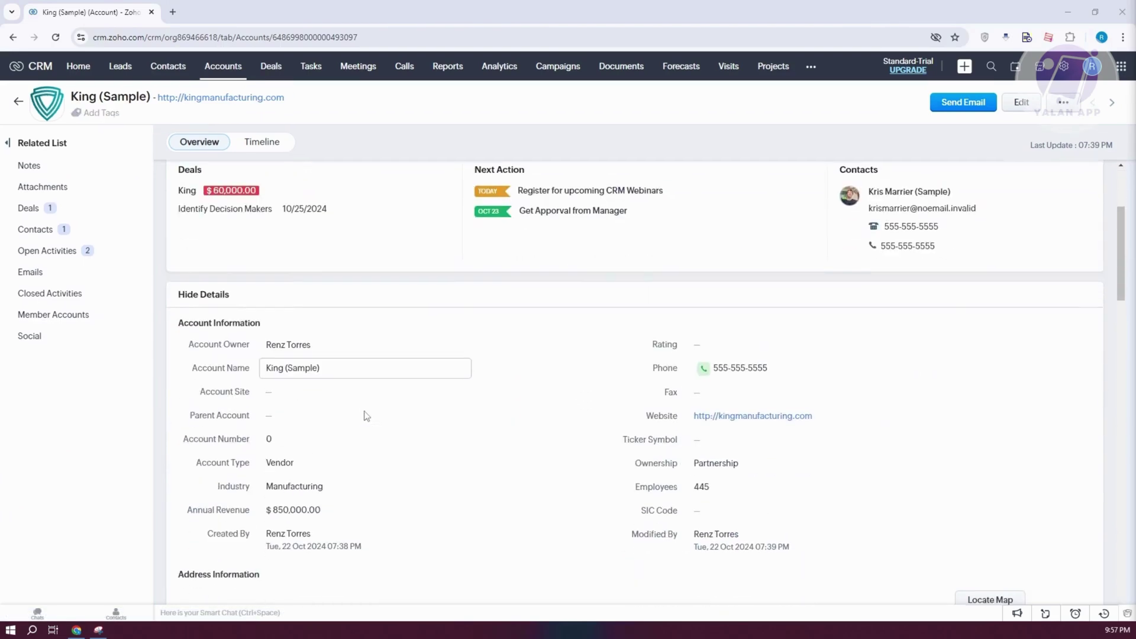
pyautogui.scroll(-1, 368, 443)
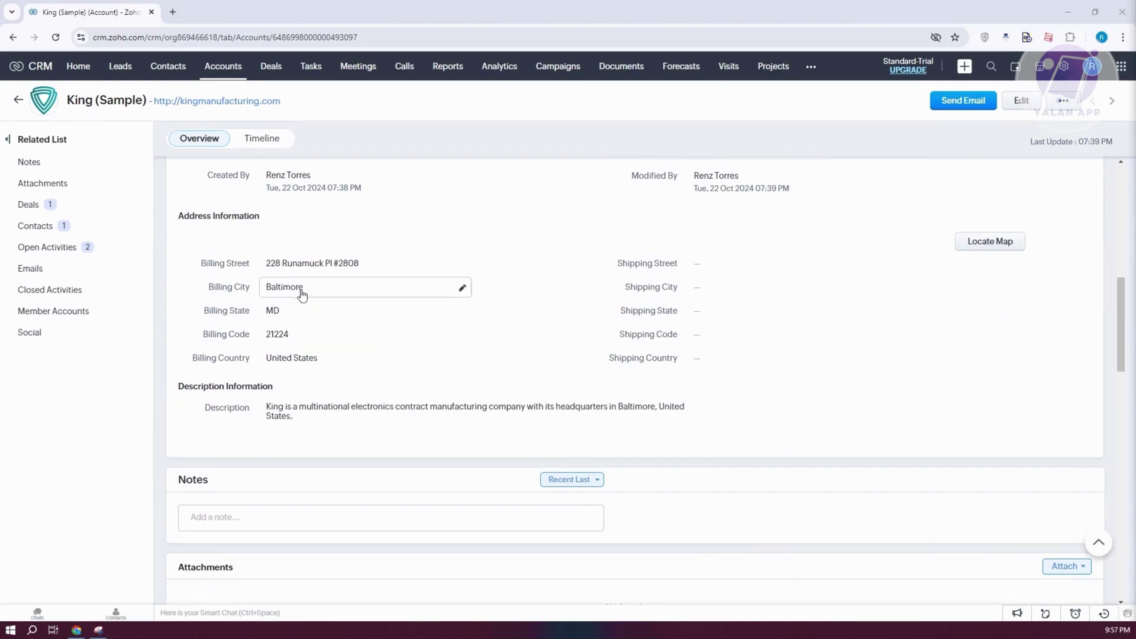
pyautogui.scroll(-5, 308, 302)
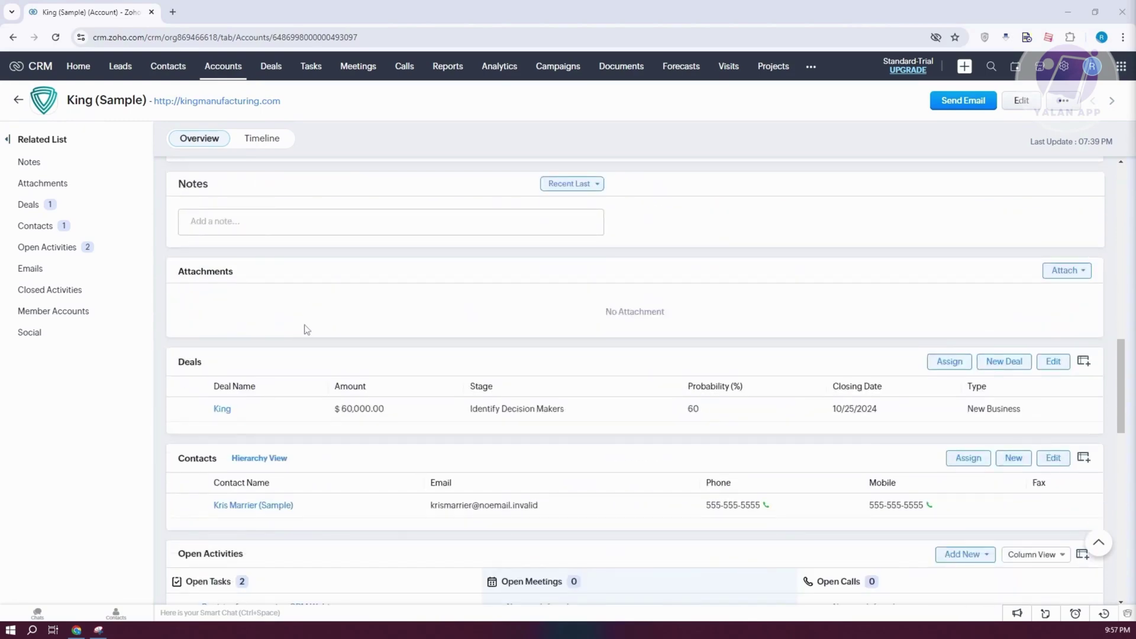
pyautogui.scroll(-2, 347, 426)
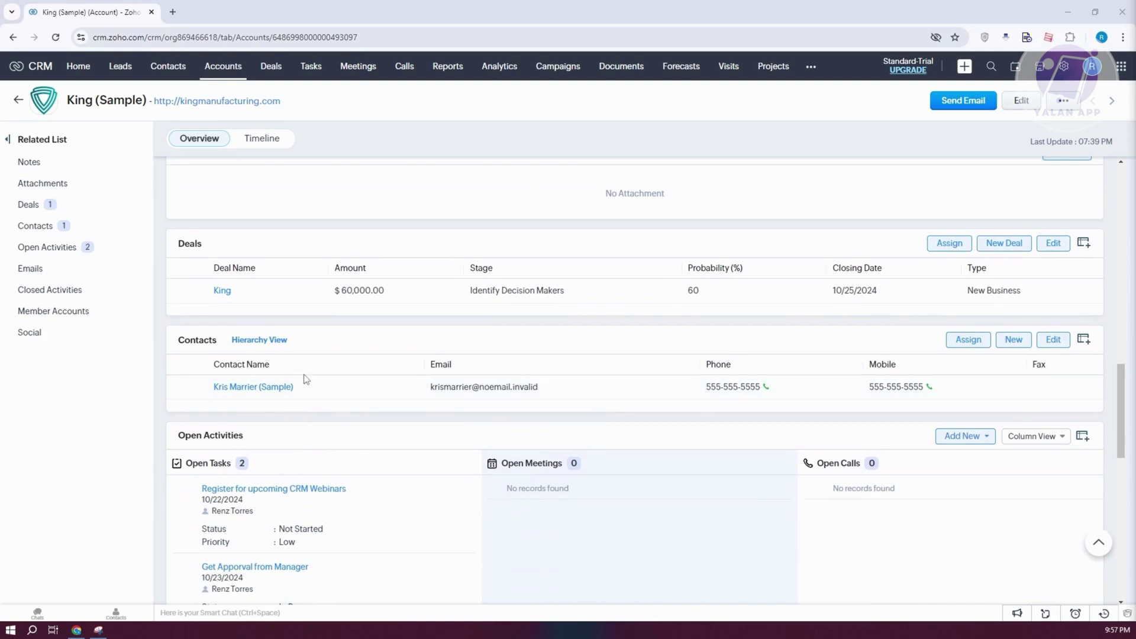
pyautogui.scroll(-4, 553, 465)
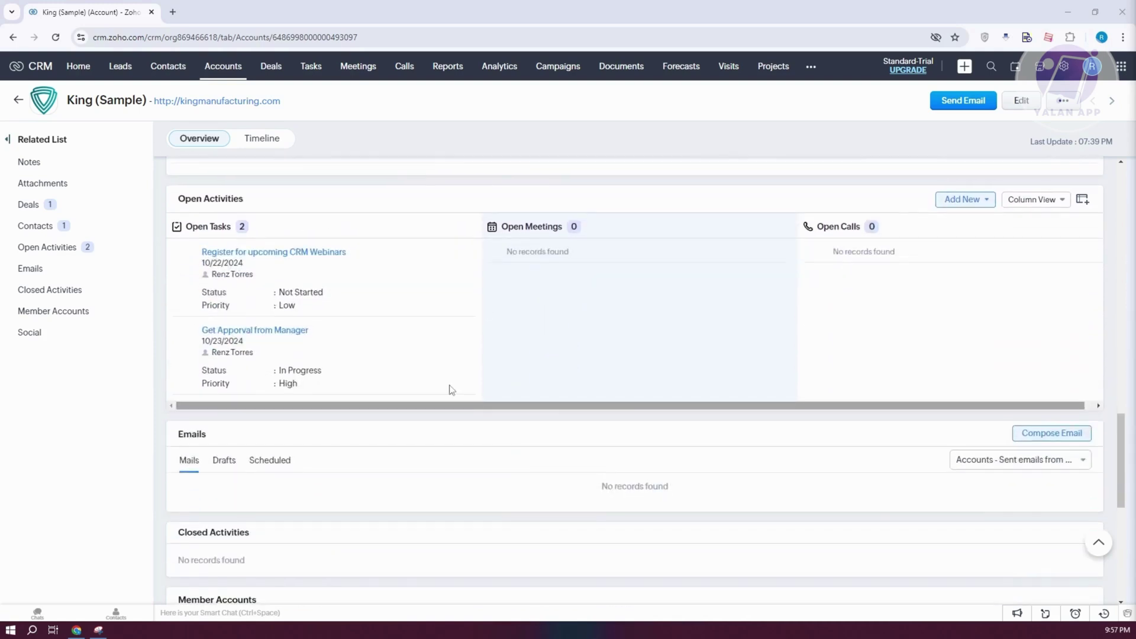
# Step: Scroll the Deals stage kanban, try moving Commercial Press, and open Morlong Associates
pyautogui.click(273, 76)
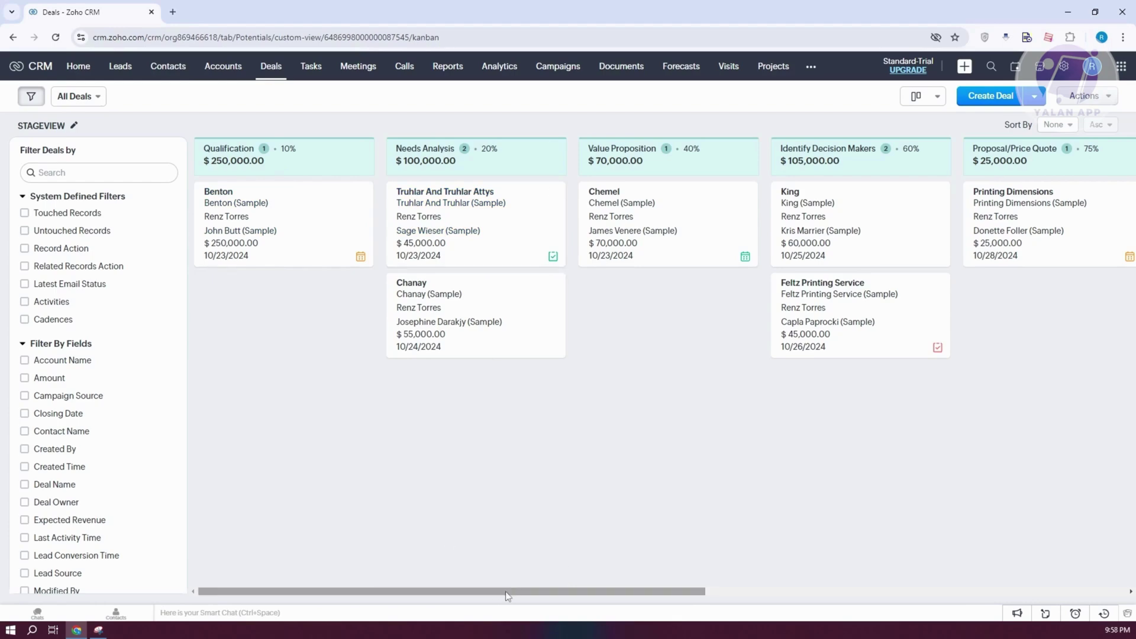
pyautogui.moveTo(507, 591); pyautogui.dragTo(484, 550)
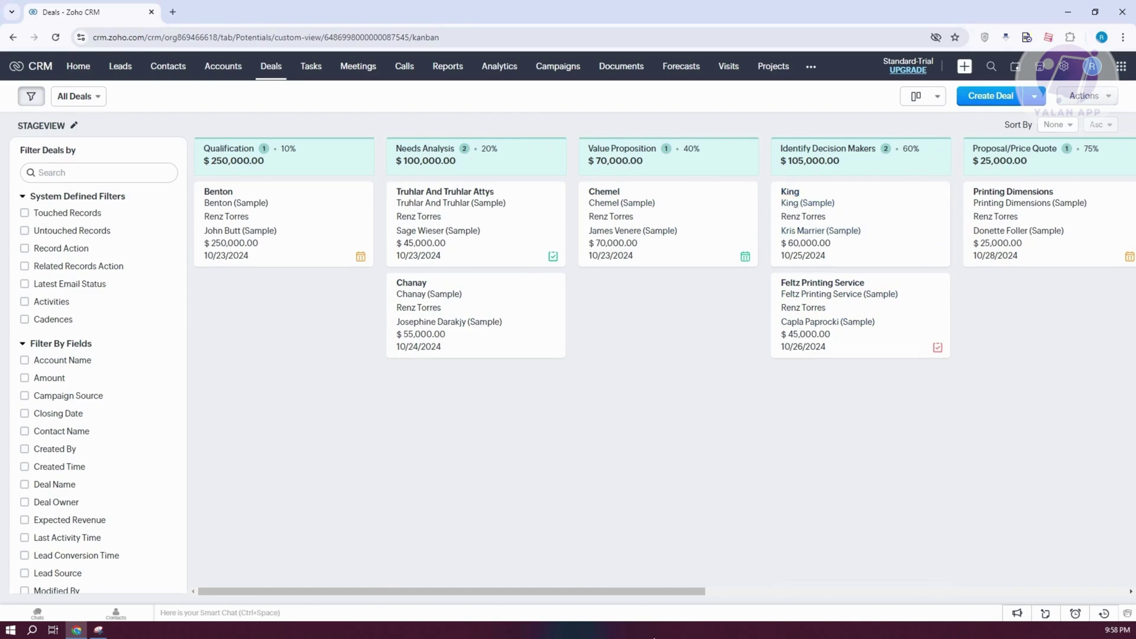
pyautogui.moveTo(642, 592); pyautogui.dragTo(1132, 519)
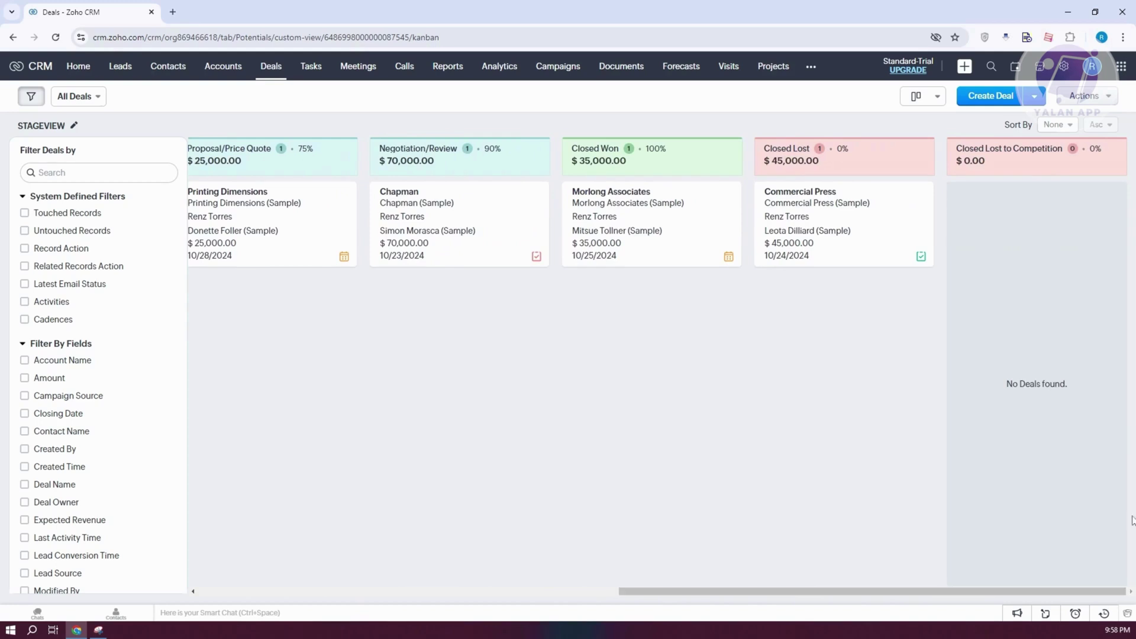
pyautogui.moveTo(884, 187)
pyautogui.mouseDown()
pyautogui.moveTo(1051, 226)
pyautogui.moveTo(1078, 185)
pyautogui.moveTo(886, 181)
pyautogui.mouseUp()
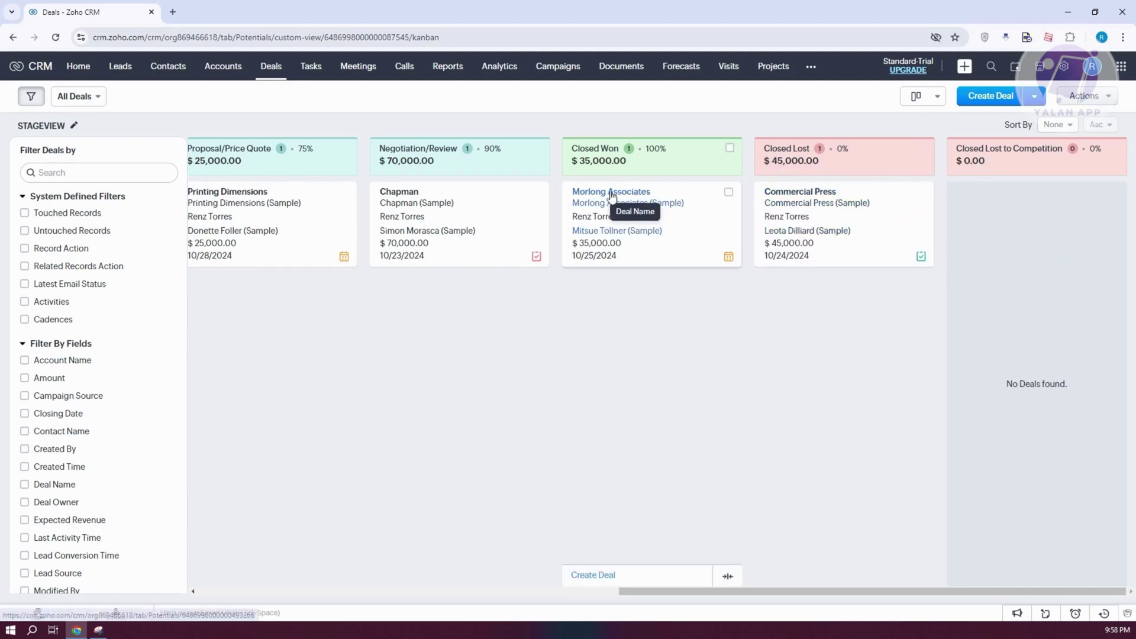
pyautogui.click(584, 191)
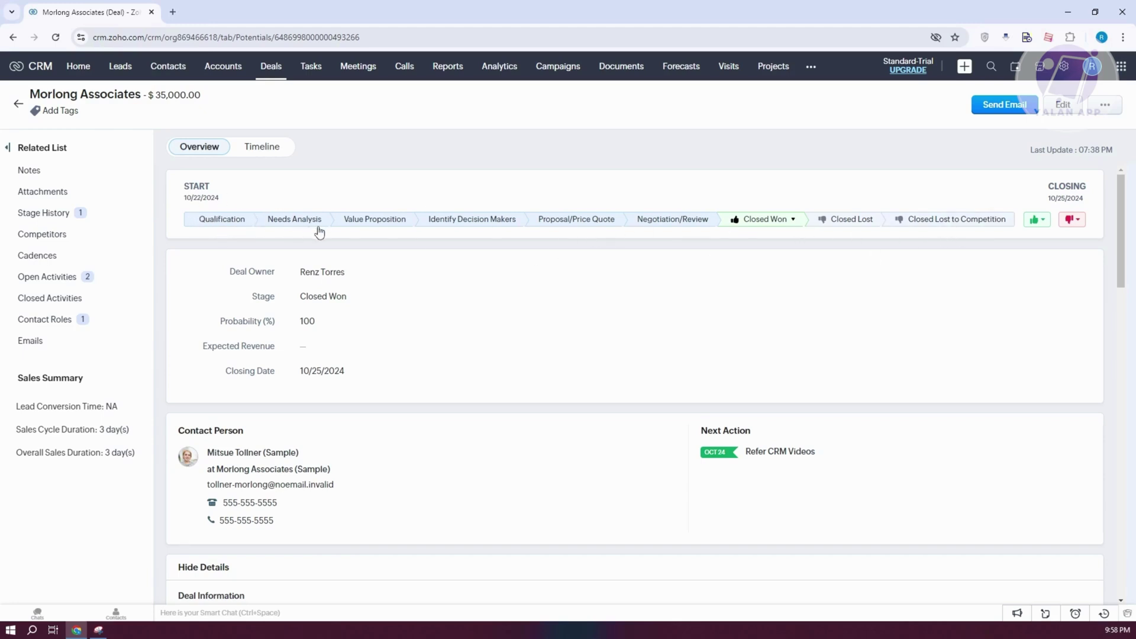
# Step: Go back from the Morlong Associates deal to the Deals stage kanban
pyautogui.click(275, 71)
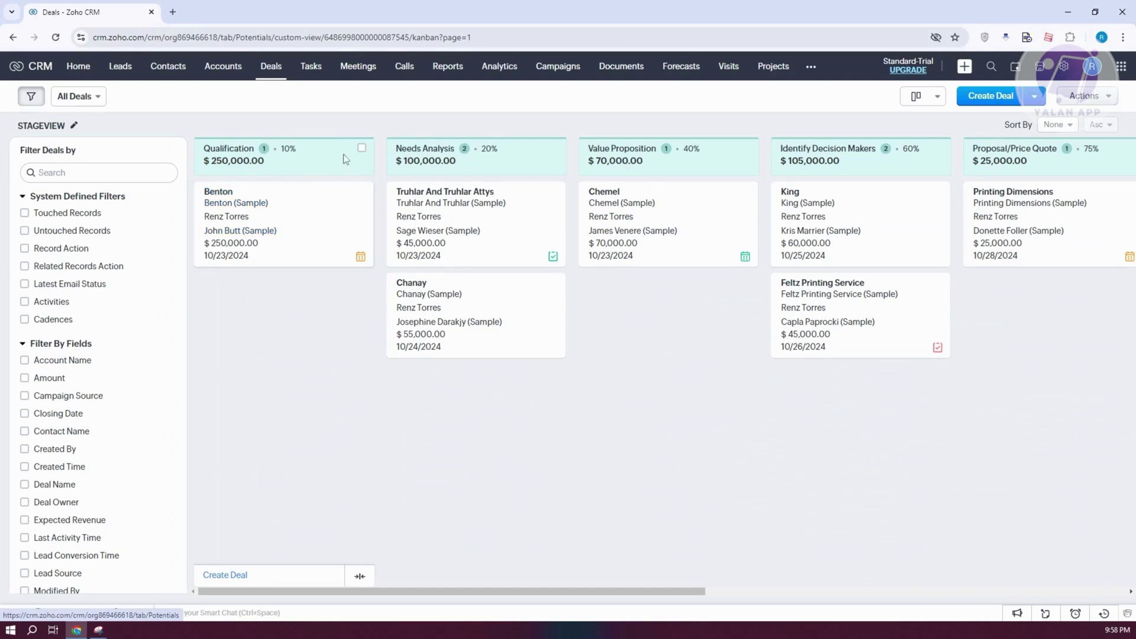
# Step: Open the Tasks module with its status columns
pyautogui.click(310, 67)
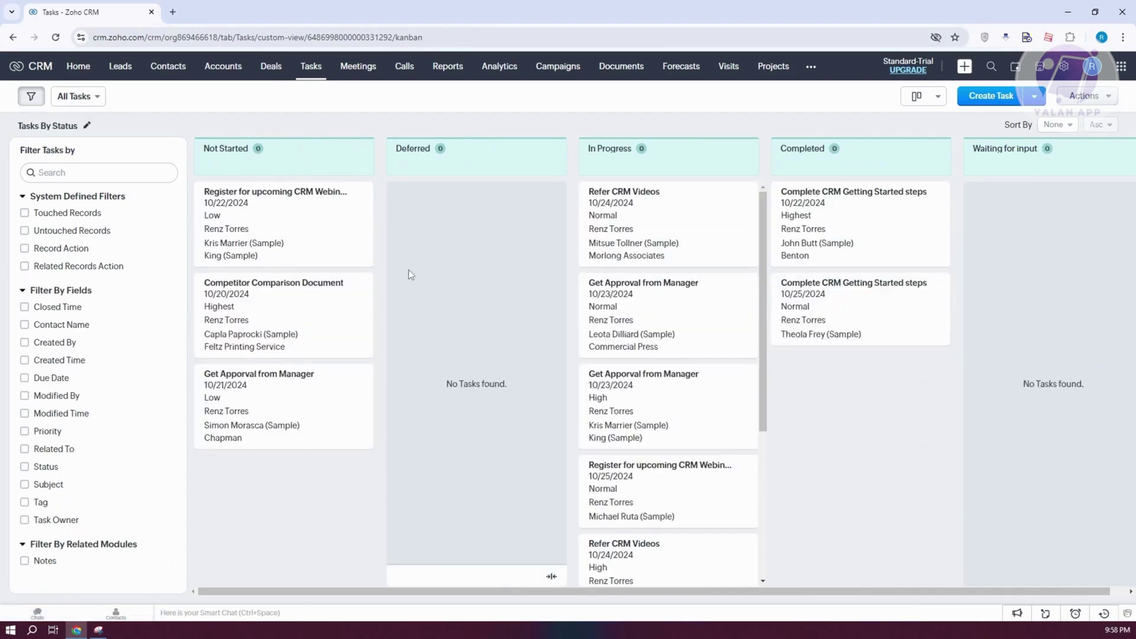
# Step: Switch tasks to List View and back to Kanban View, then visit Meetings and Calls
pyautogui.click(938, 99)
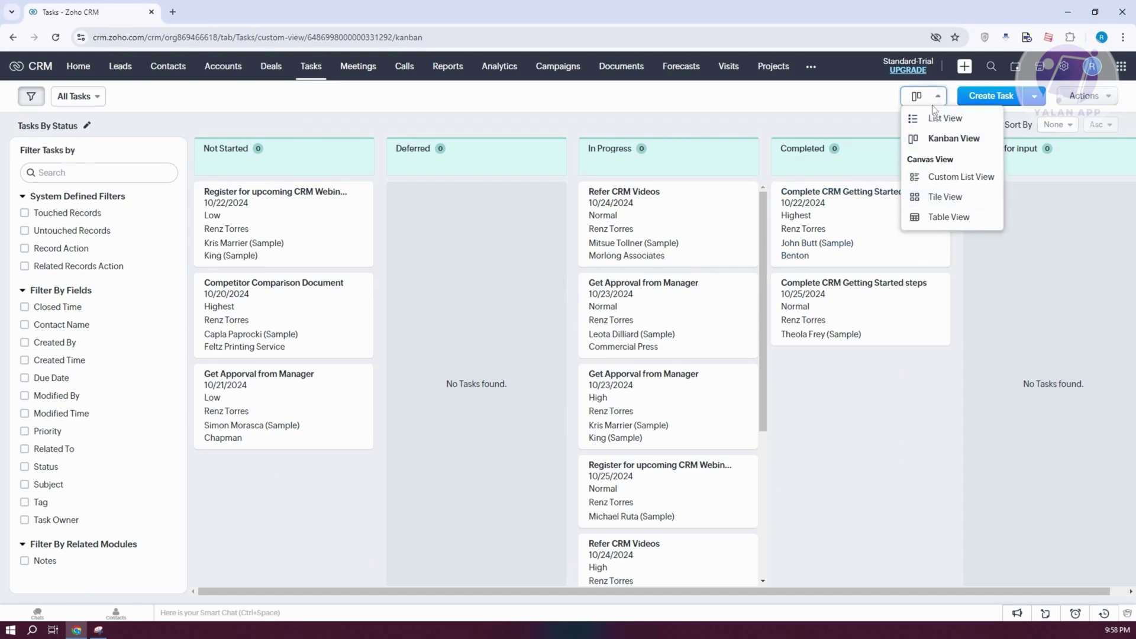
pyautogui.click(941, 117)
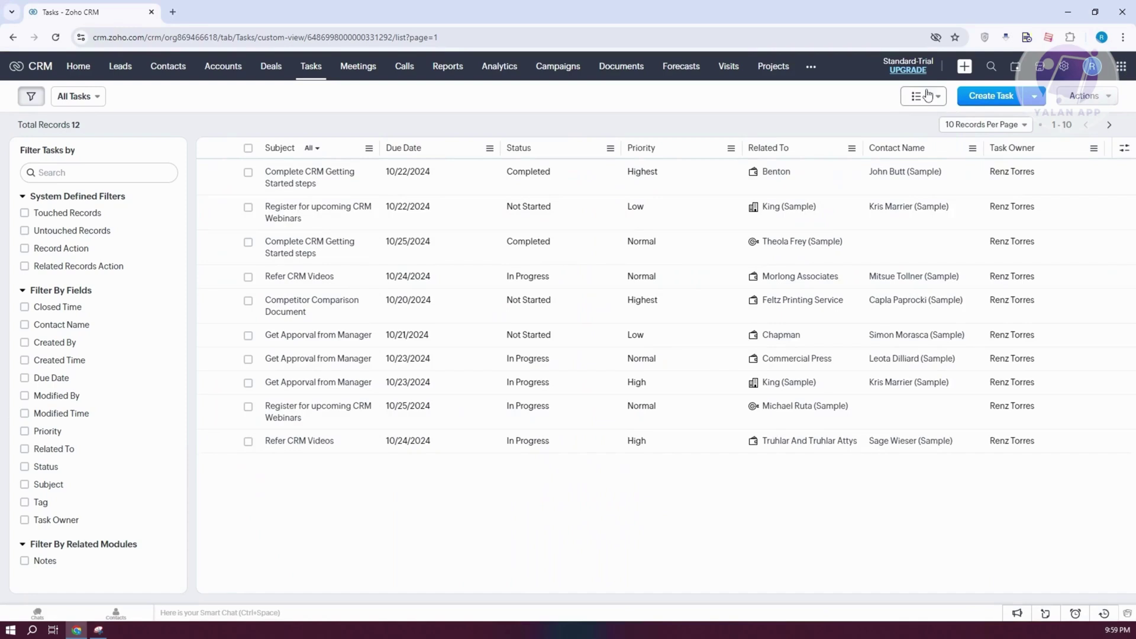
pyautogui.click(927, 96)
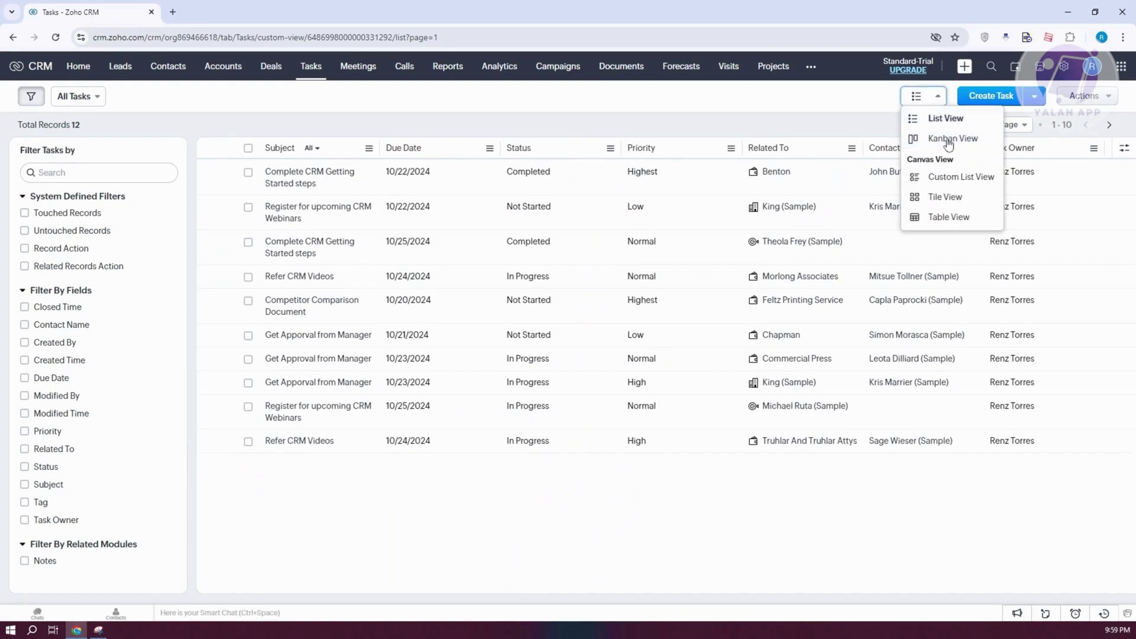
pyautogui.click(949, 141)
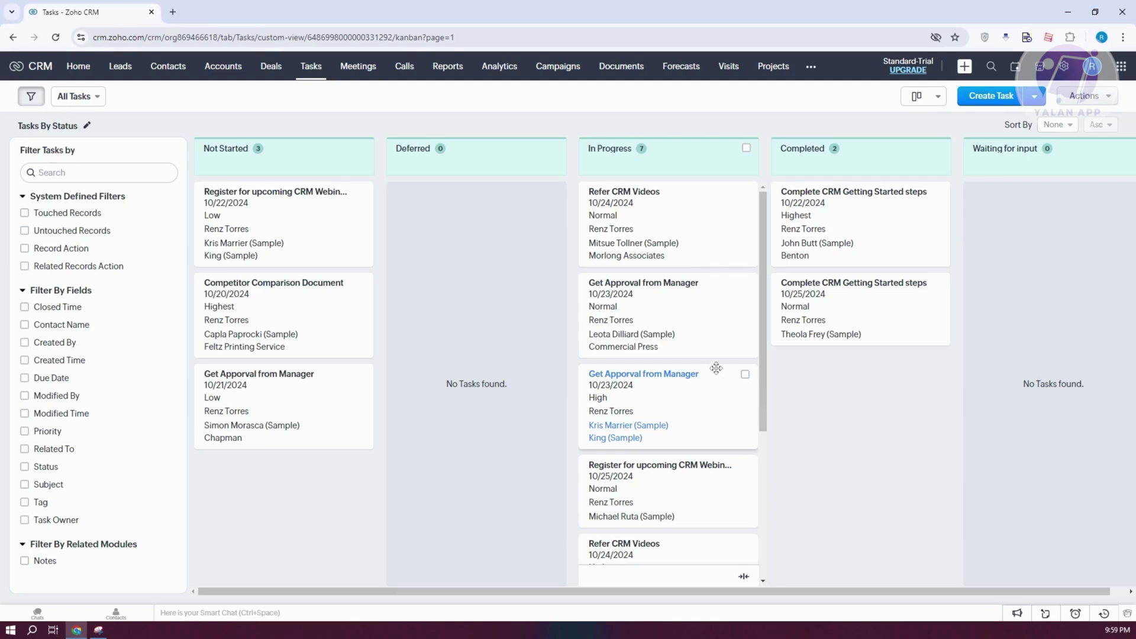
pyautogui.click(367, 67)
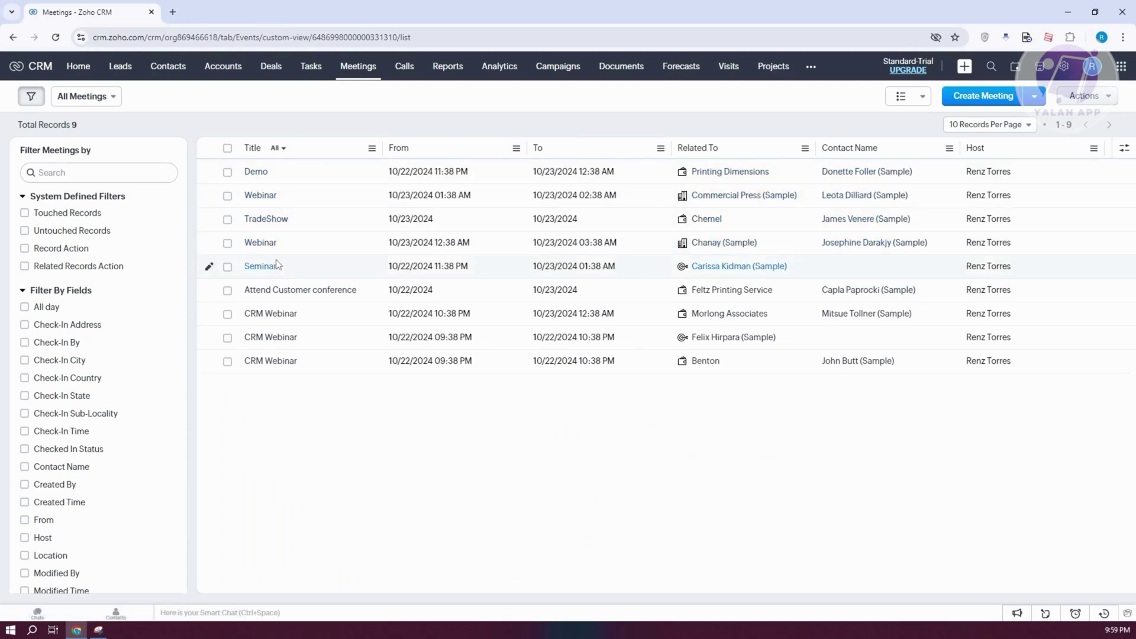
pyautogui.click(410, 68)
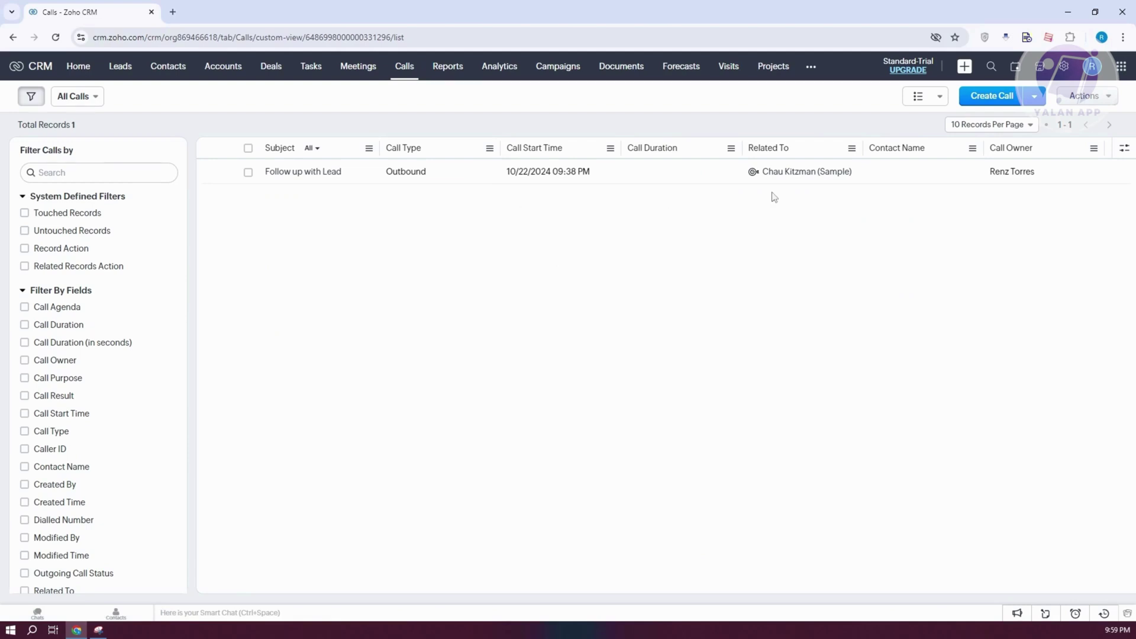
# Step: Check the Schedule/Log a call options, then open All Reports
pyautogui.click(1001, 98)
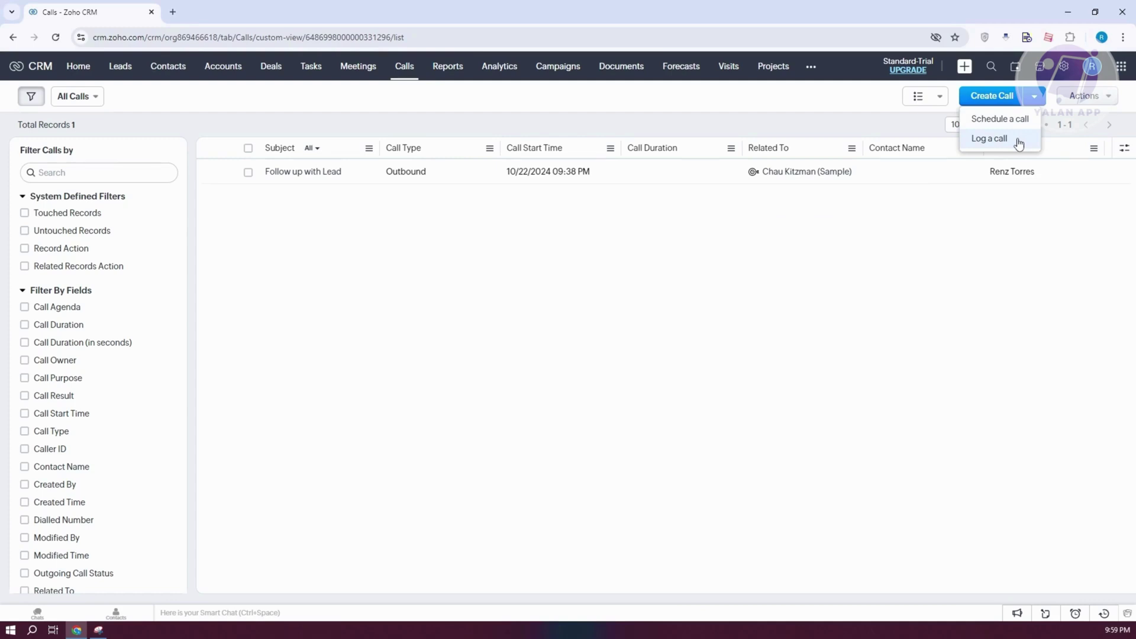
pyautogui.click(448, 67)
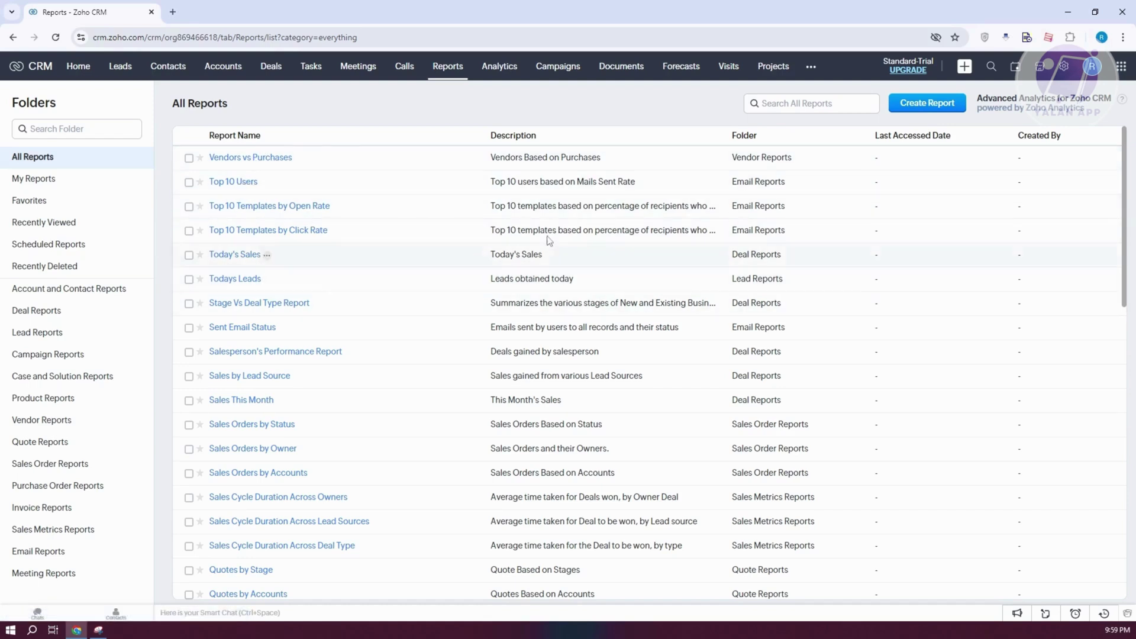
# Step: Try the Vendors vs Purchases report, dismiss Permission Denied, and go to Analytics
pyautogui.click(239, 158)
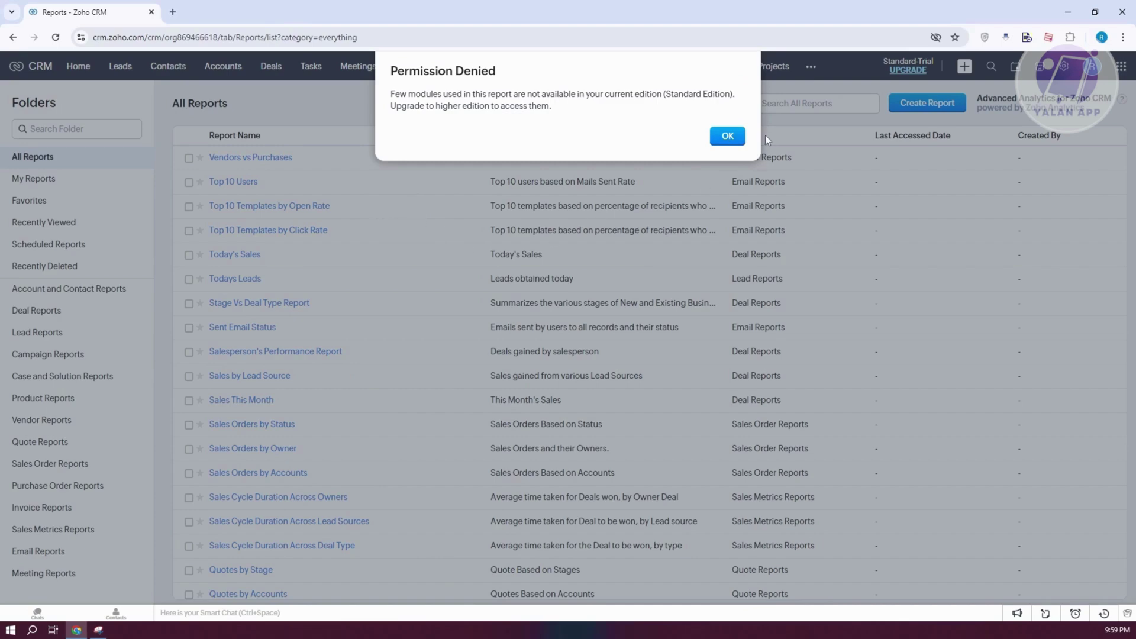
pyautogui.click(722, 138)
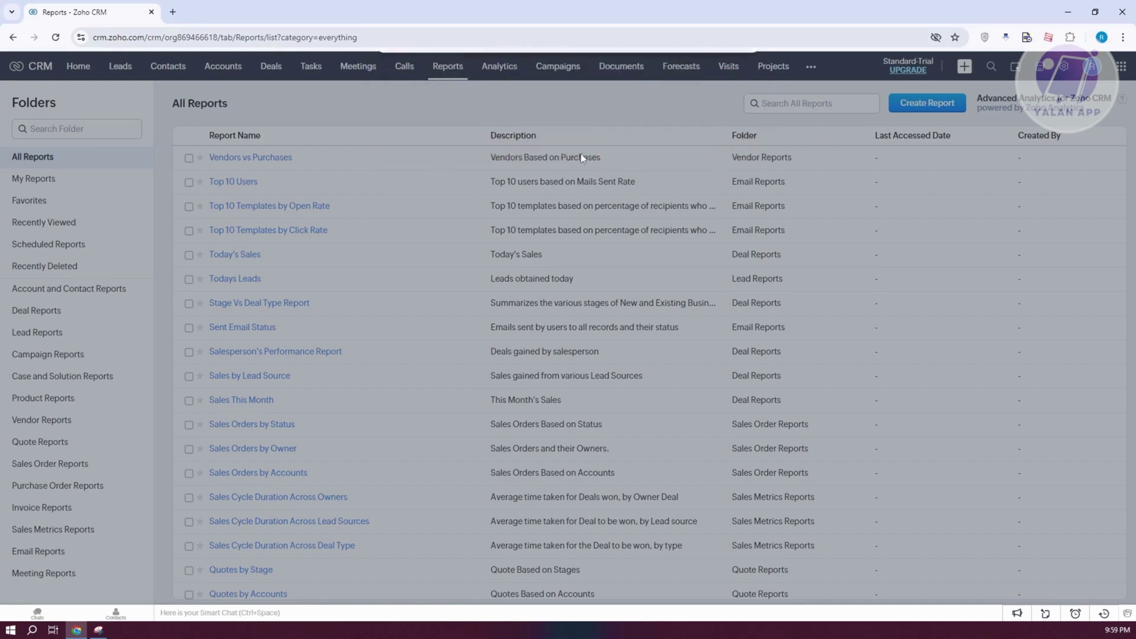
pyautogui.click(499, 68)
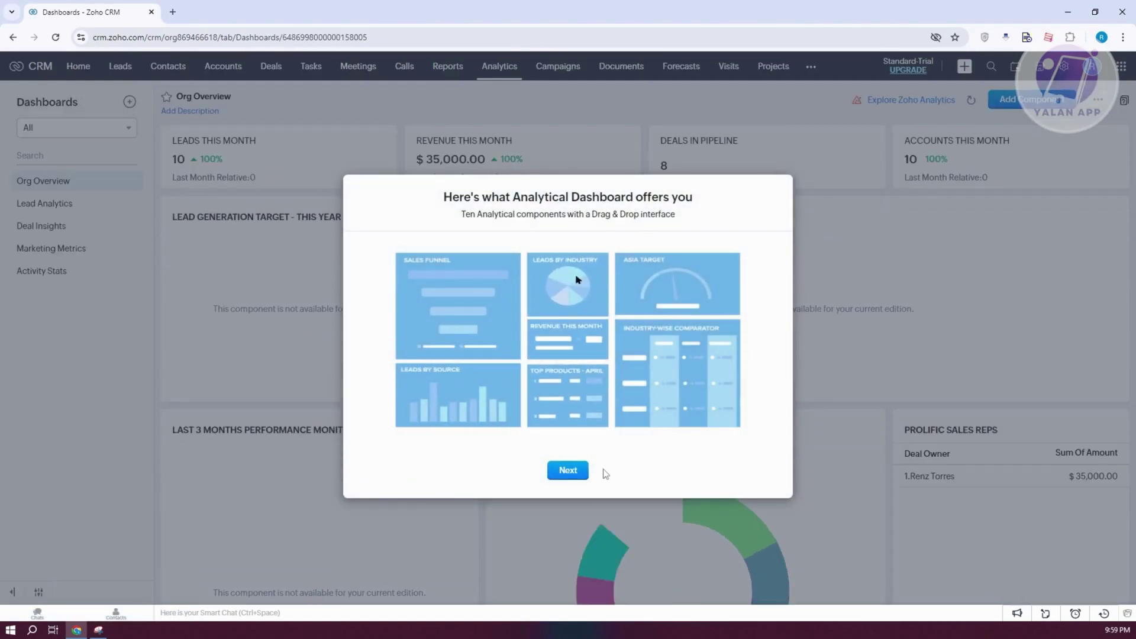
# Step: Finish the dashboard introduction and scroll through the Org Overview dashboard
pyautogui.click(573, 471)
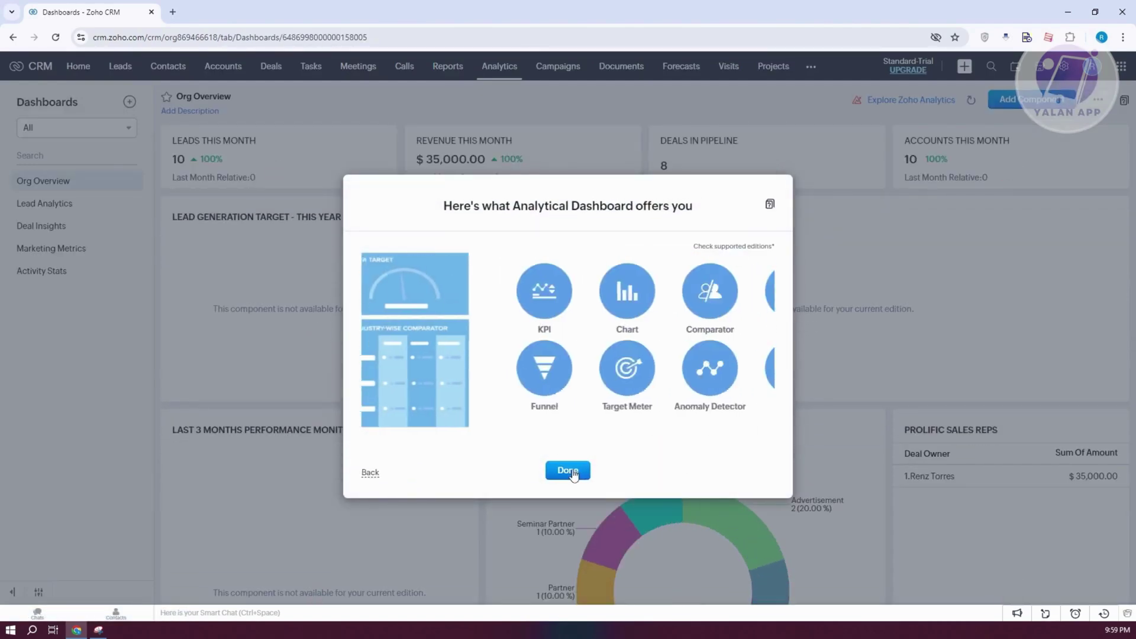
pyautogui.click(568, 471)
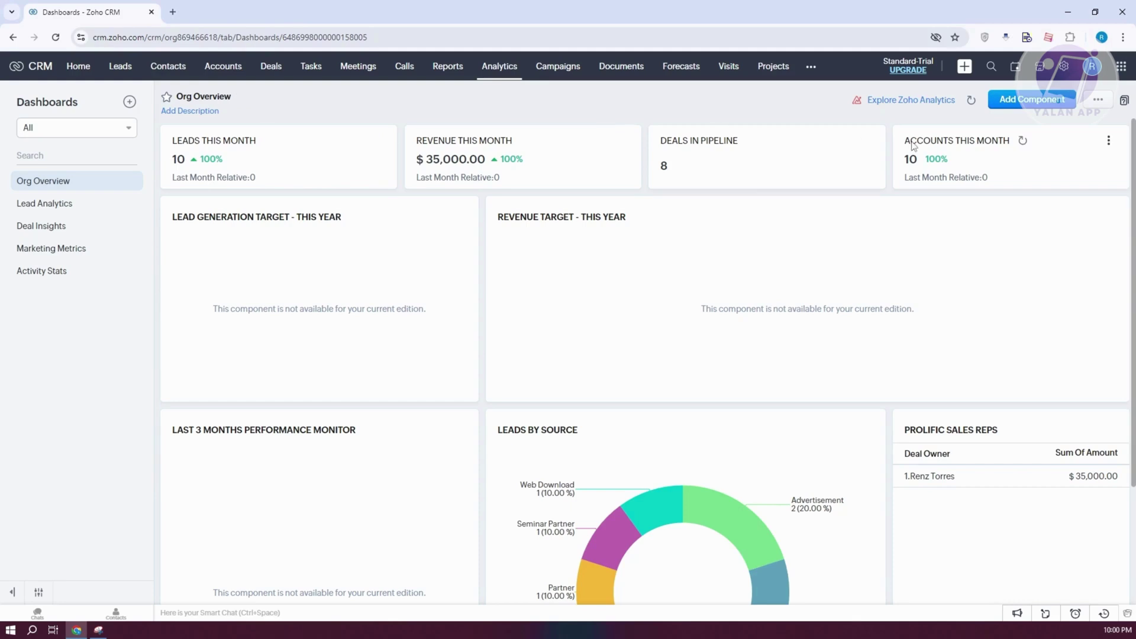
pyautogui.scroll(-3, 719, 243)
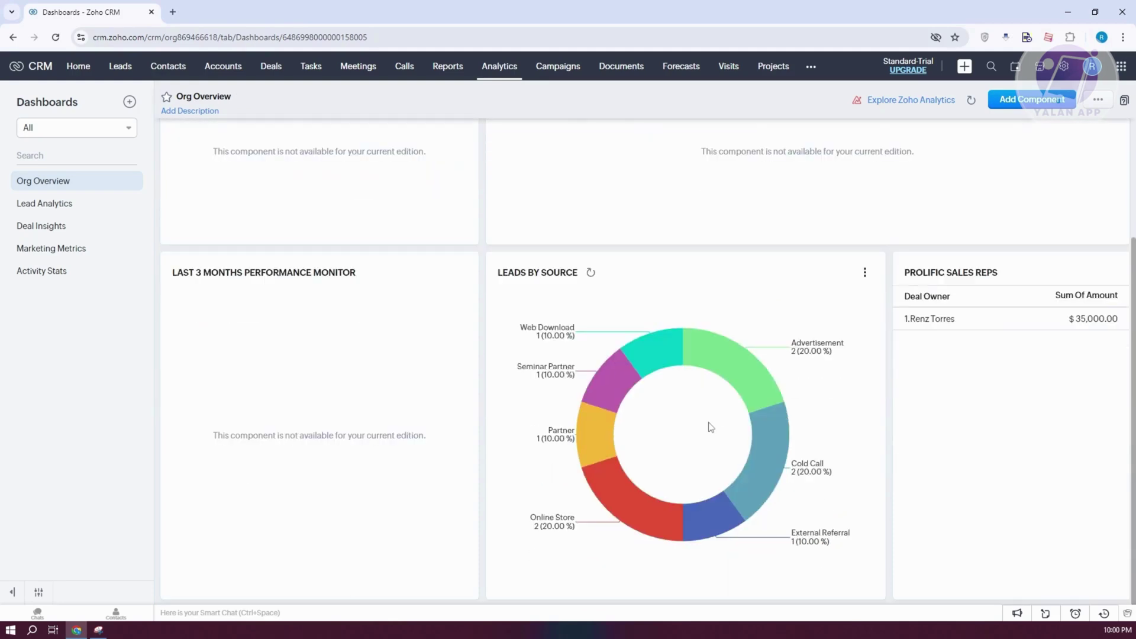
pyautogui.scroll(3, 710, 409)
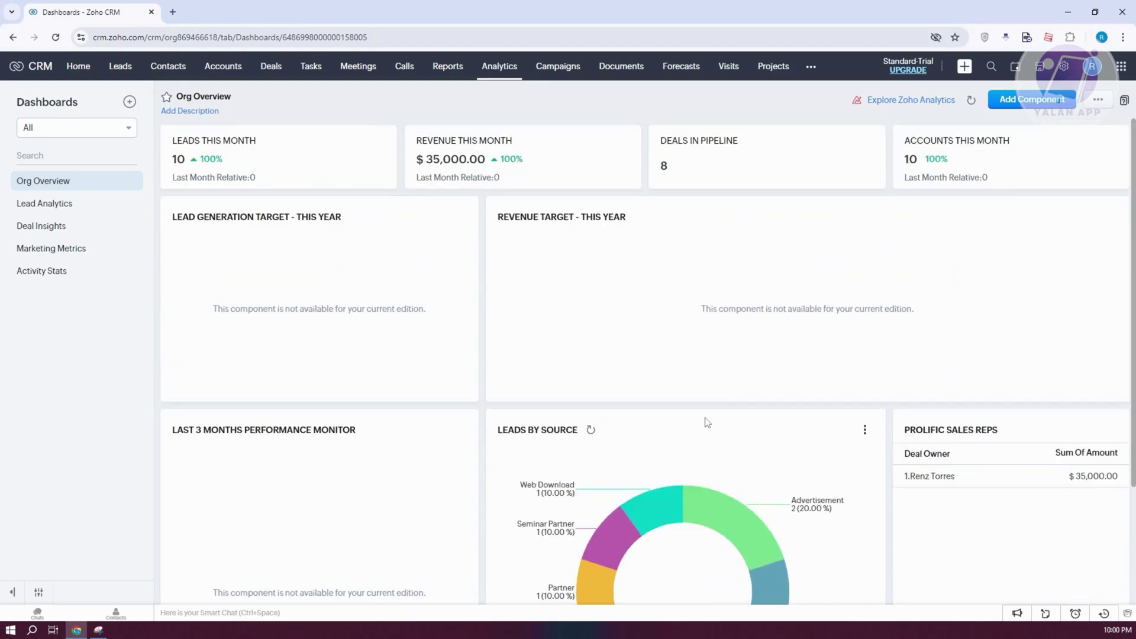
# Step: View the Lead Analytics and Deal Insights dashboards, then go to Campaigns
pyautogui.click(46, 204)
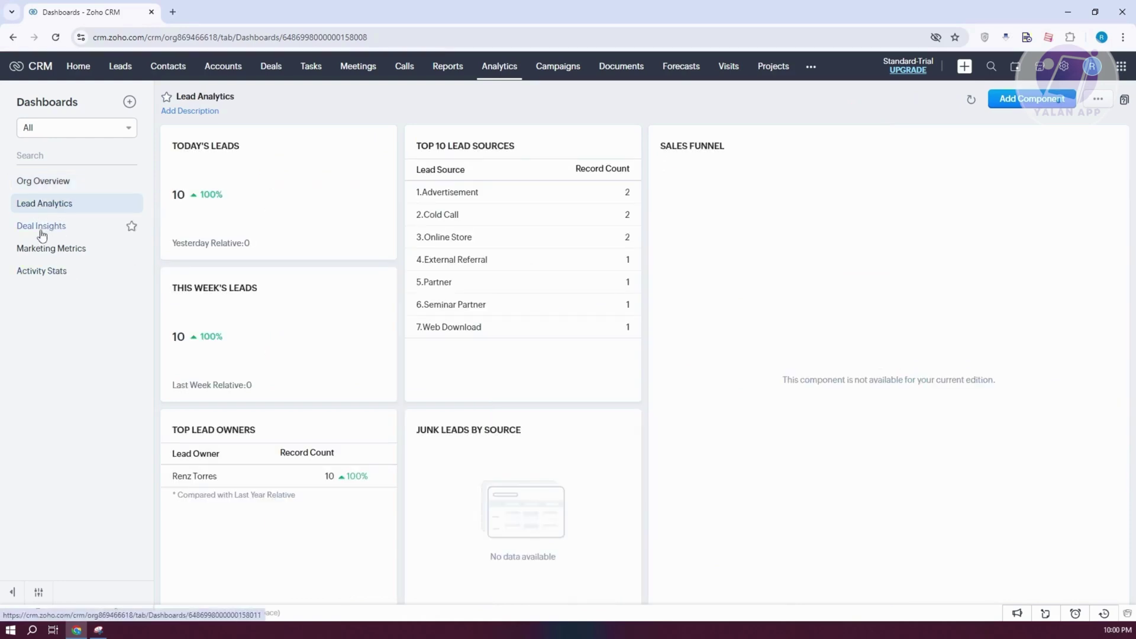
pyautogui.click(41, 230)
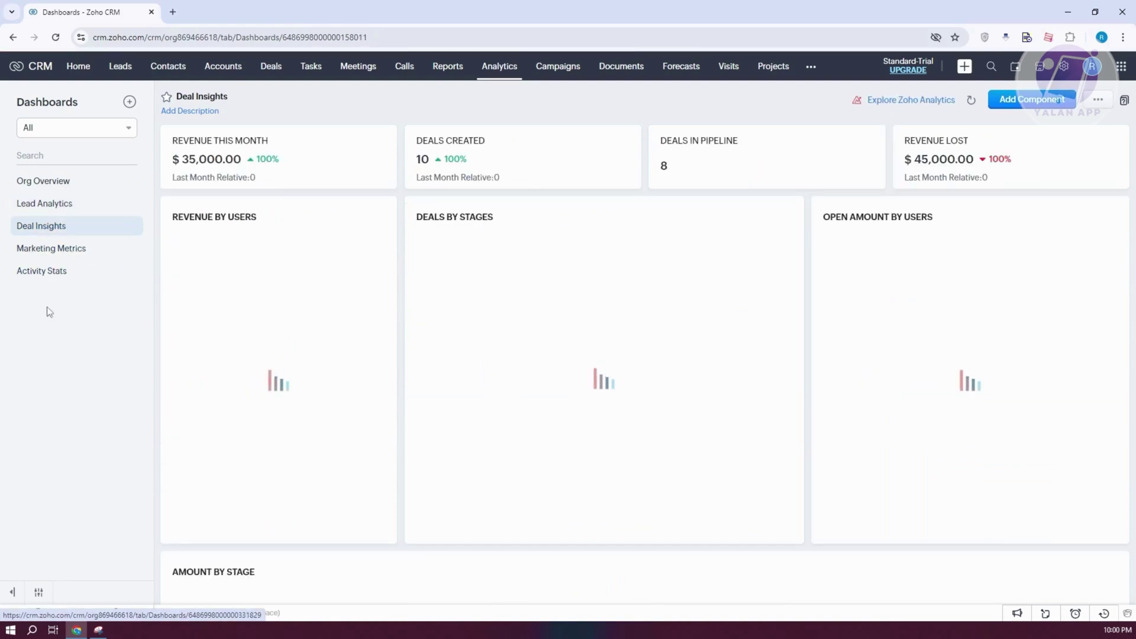
pyautogui.click(561, 76)
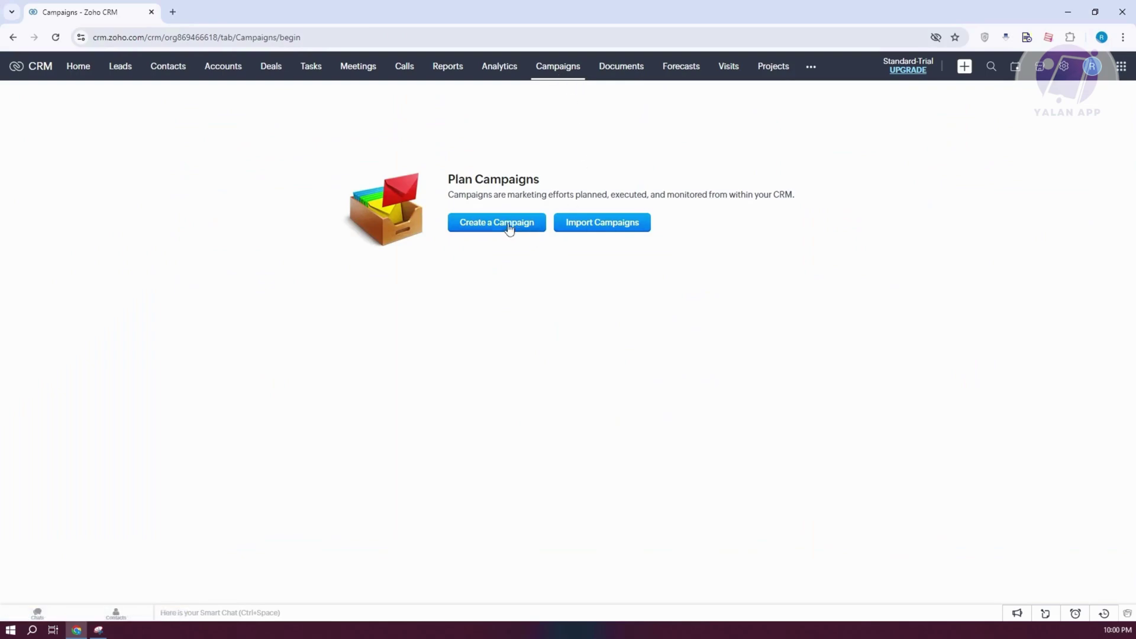
# Step: Look through the empty Documents My Folders, then go to the Forecasts 'Forecast your sales' page
pyautogui.click(627, 74)
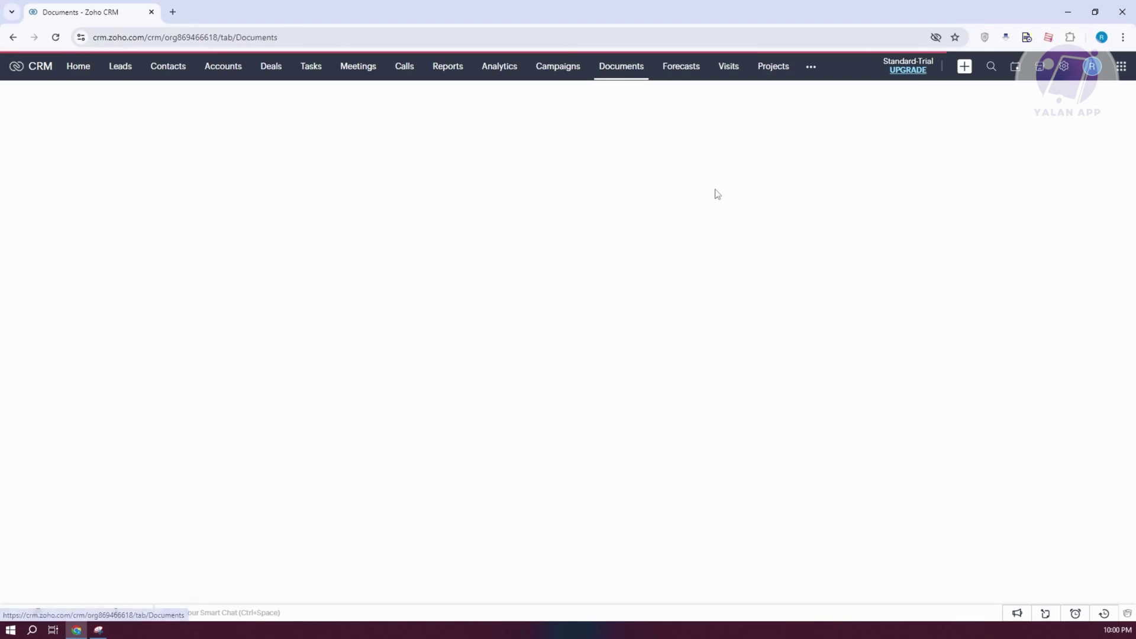
pyautogui.click(56, 111)
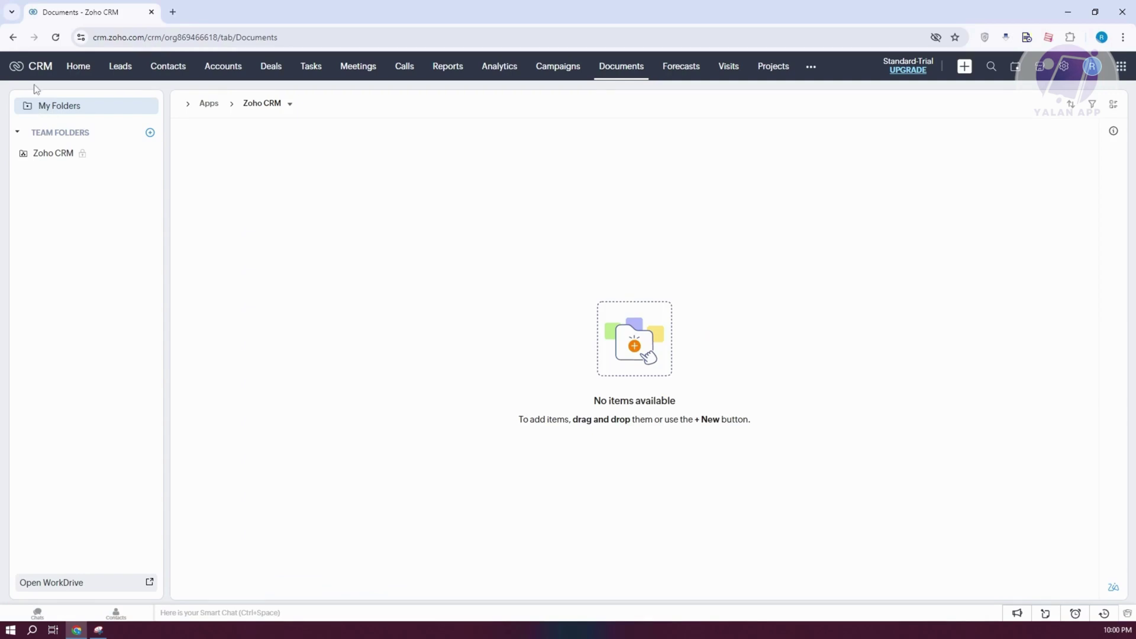
pyautogui.click(690, 66)
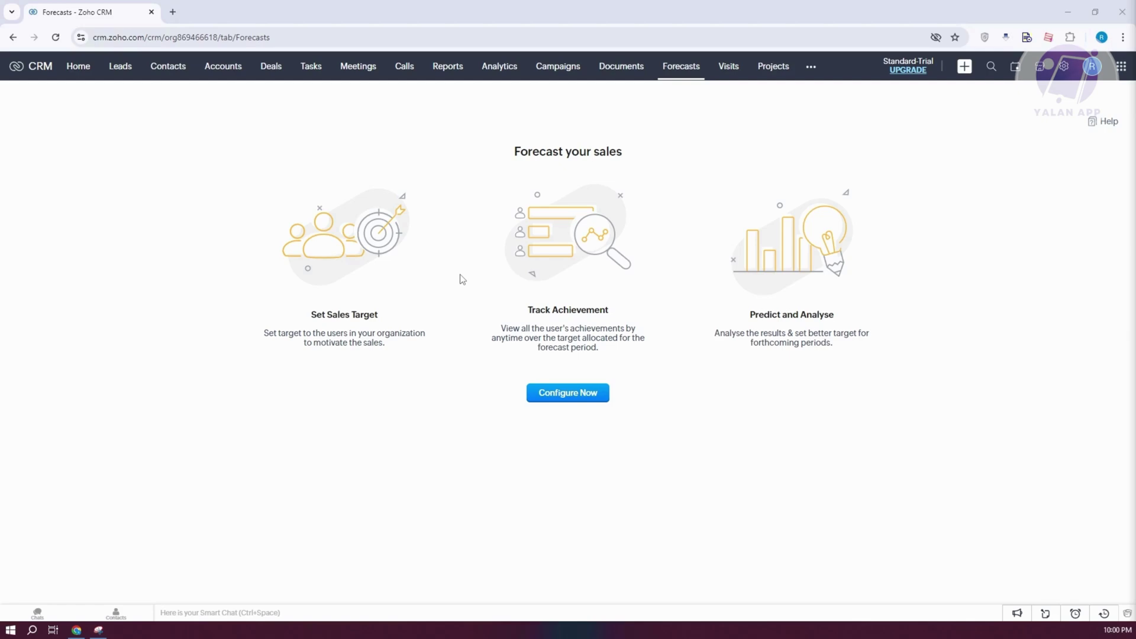
# Step: Switch to the Visits module to view its website Visitor Tracking intro
pyautogui.click(726, 67)
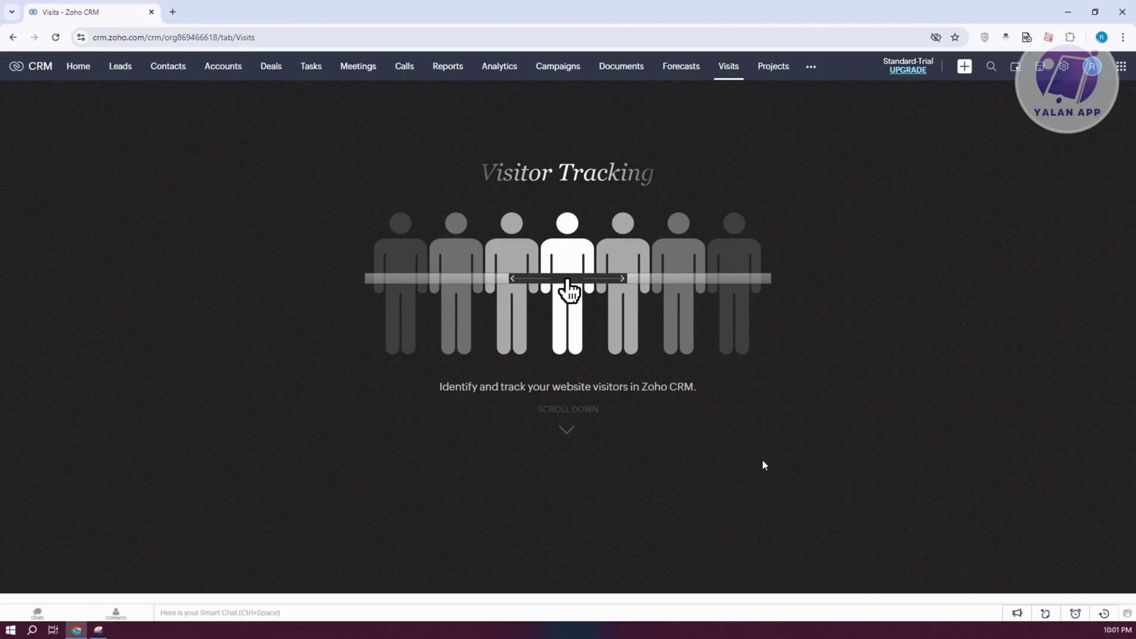
# Step: Go to the Projects module's Unified Sales and Project Management intro
pyautogui.scroll(-2, 763, 461)
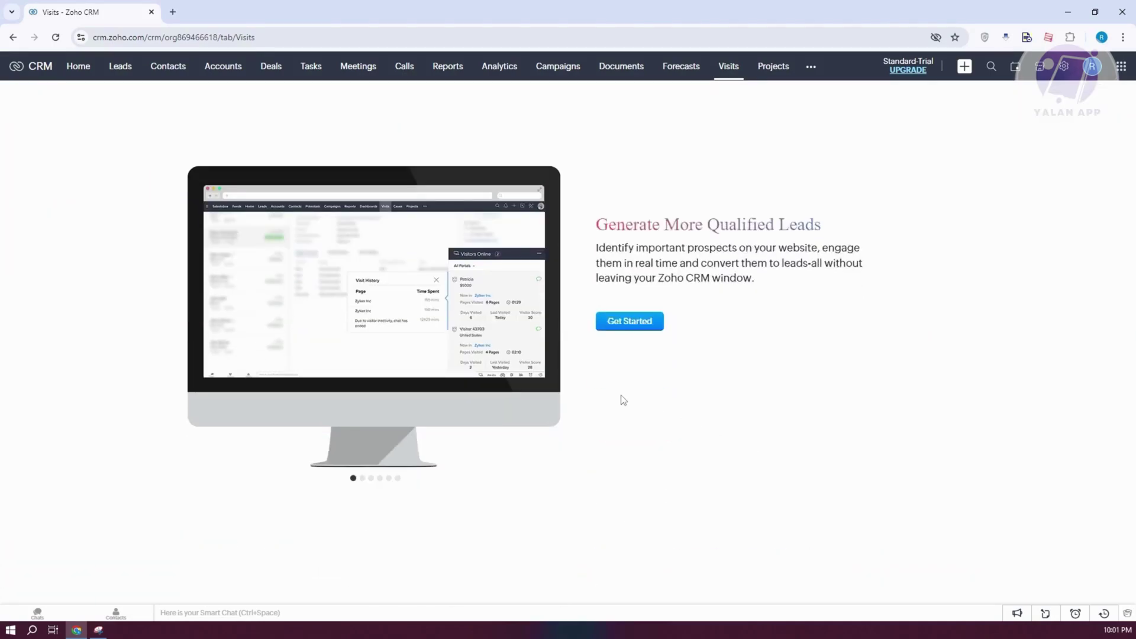
pyautogui.click(775, 65)
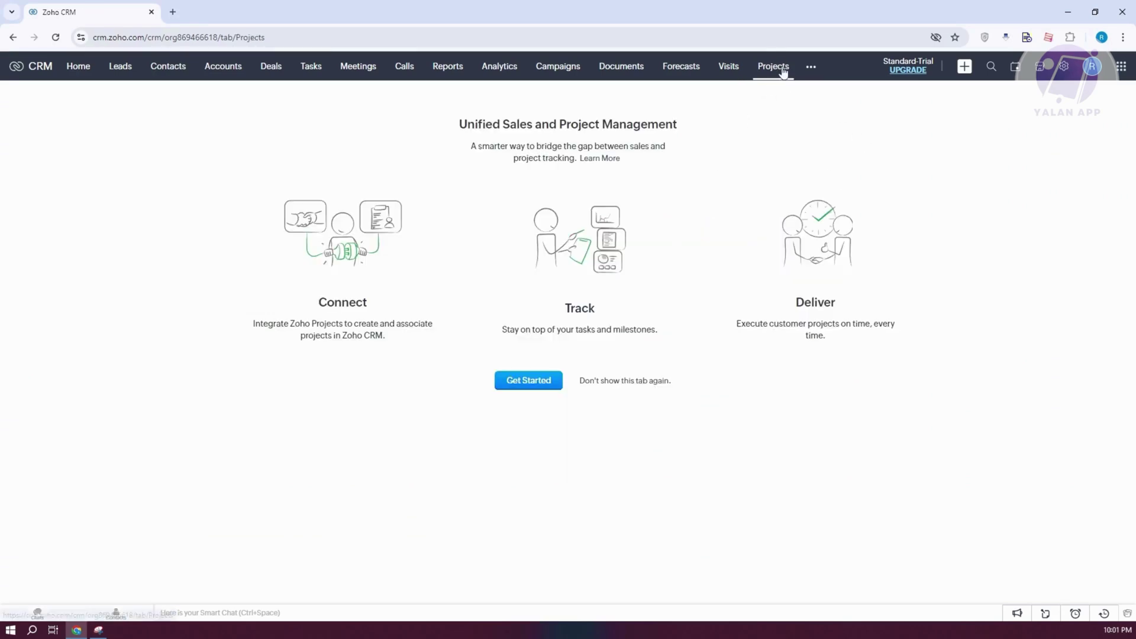